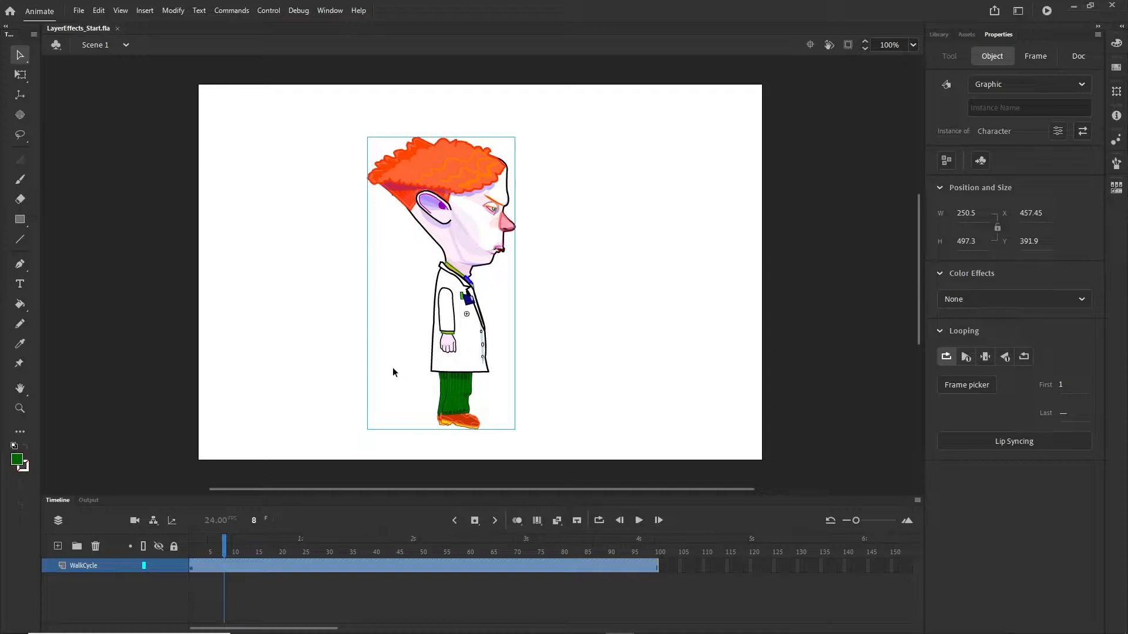
- Inspect the walk cycle frames and layers inside the Character symbol and return to Scene 1
left_click(662, 238)
left_click(438, 217)
double_click(440, 198)
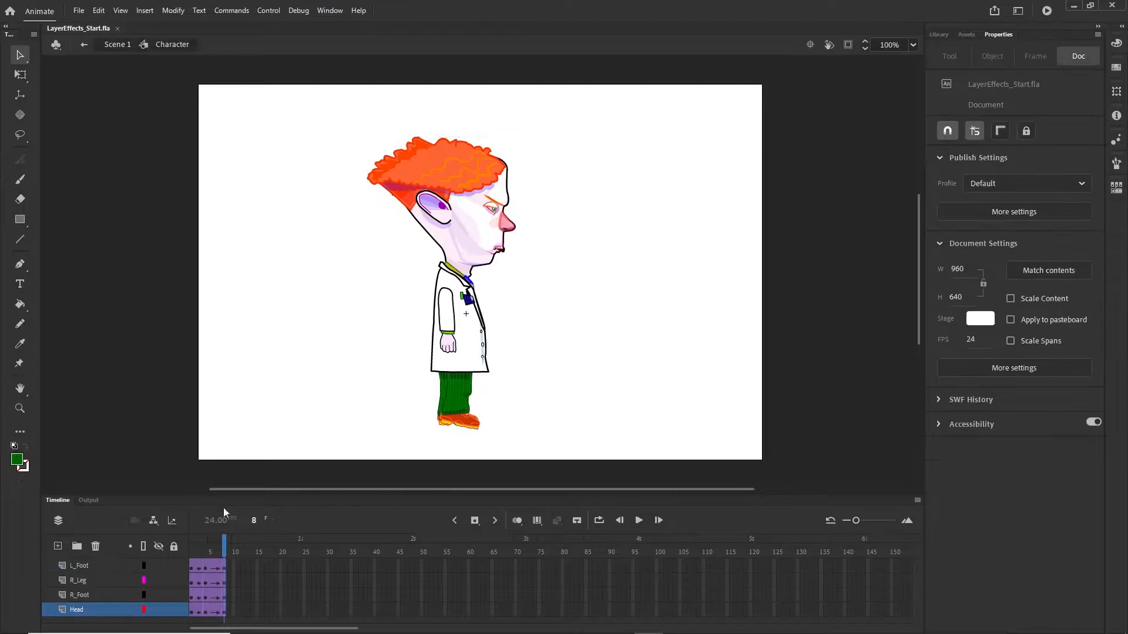
left_click_drag(224, 545, 157, 549)
left_click(118, 45)
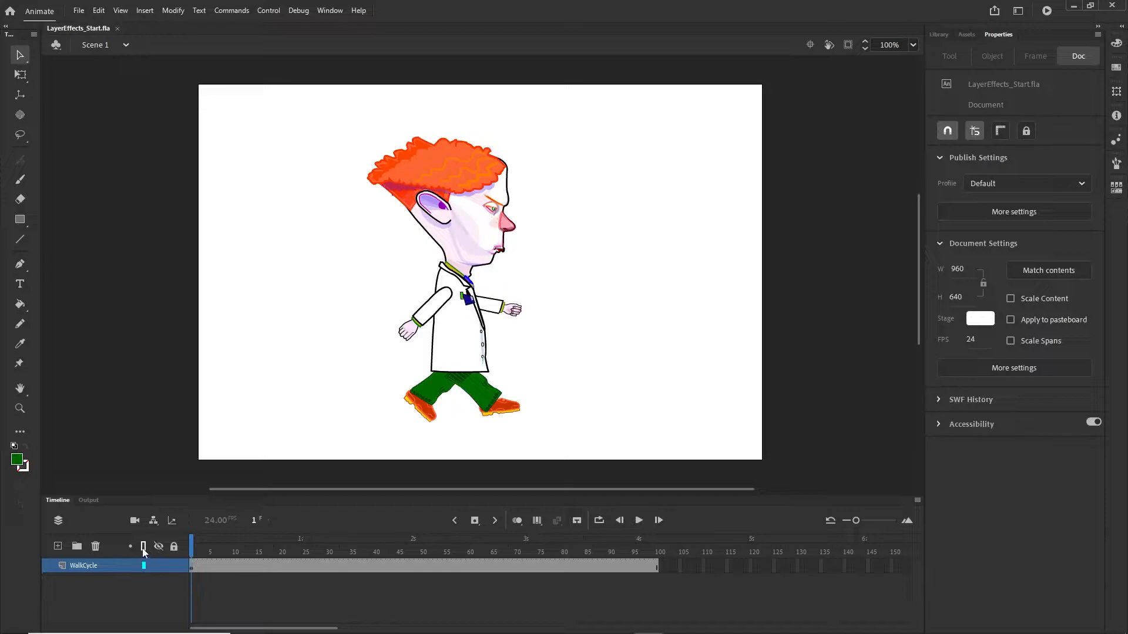
- Display all layers as outlines
left_click(142, 547)
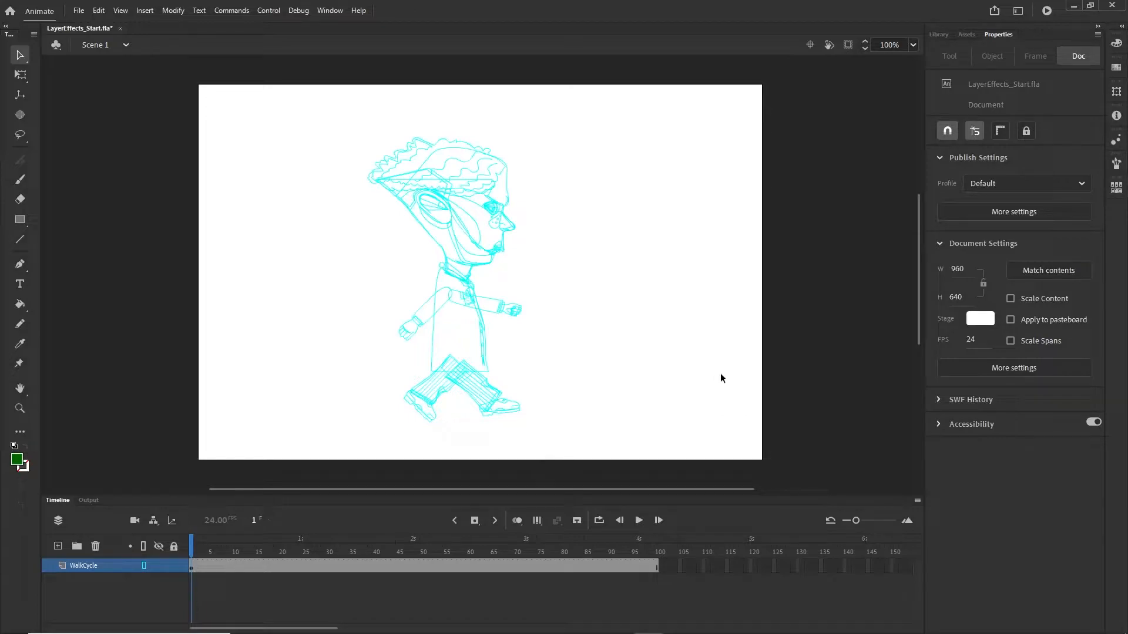
right_click(89, 567)
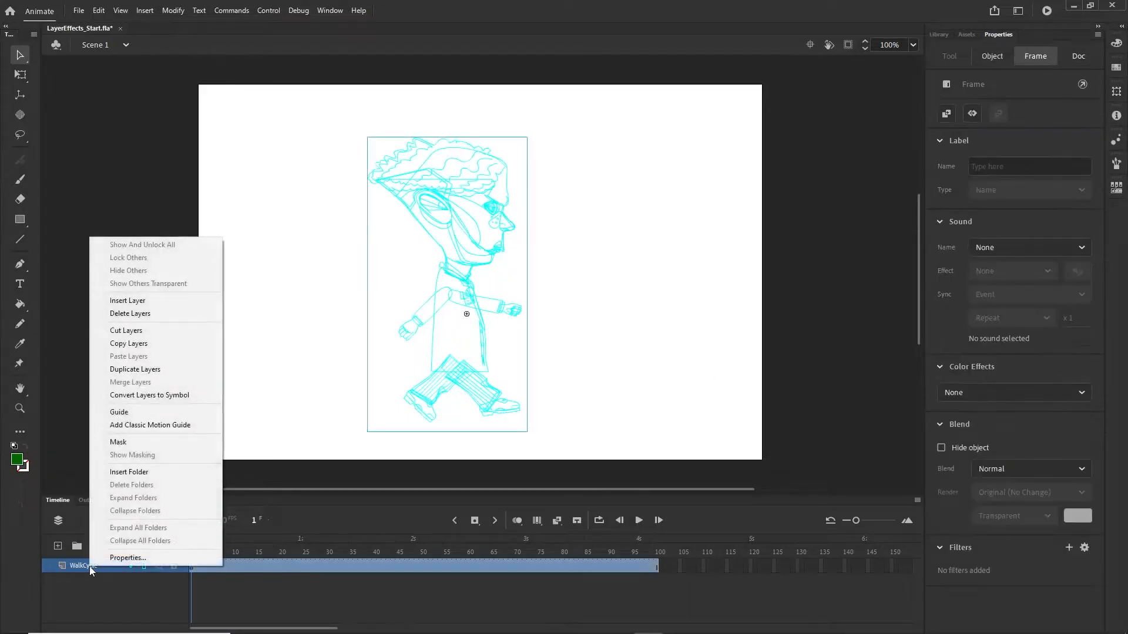
left_click(126, 591)
left_click(143, 547)
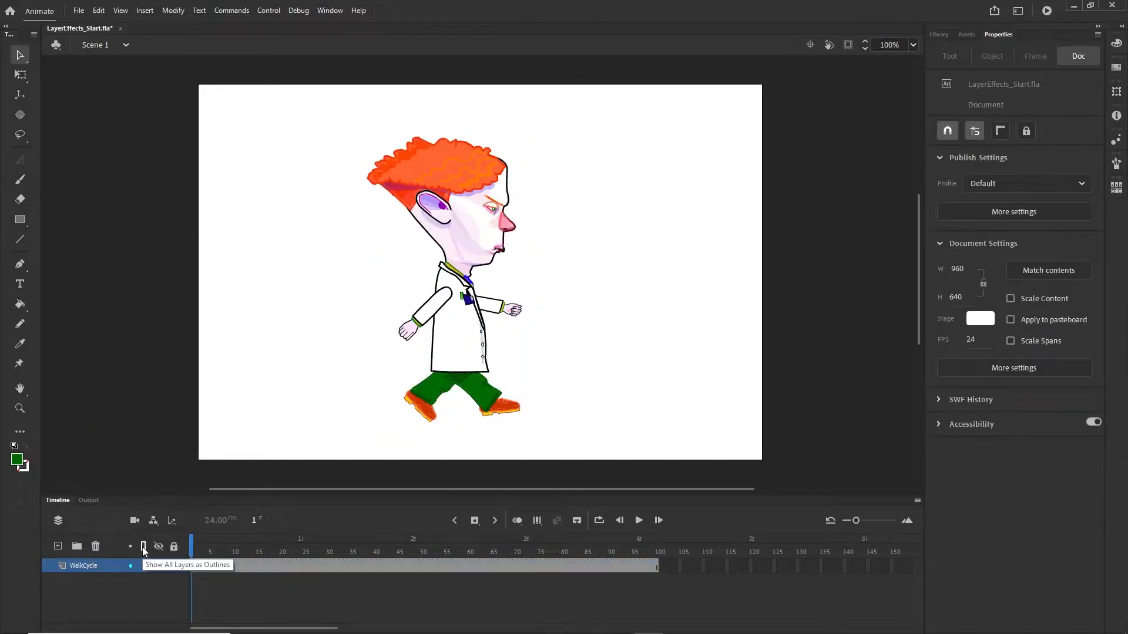
left_click(143, 548)
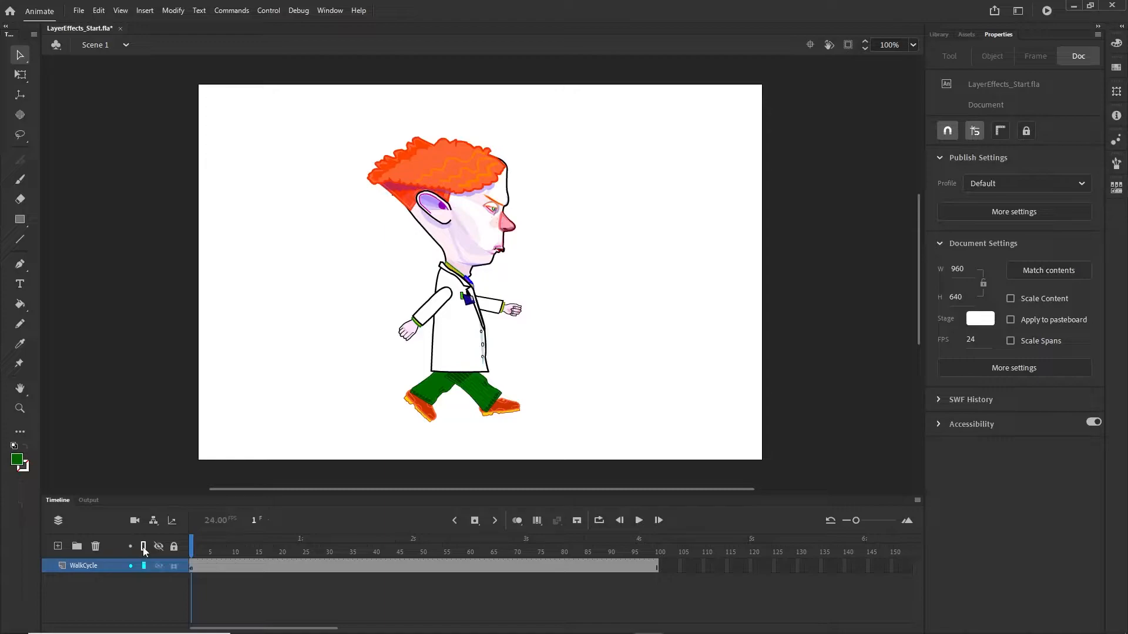
- Duplicate the WalkCycle layer and move the copy beneath the original
right_click(98, 564)
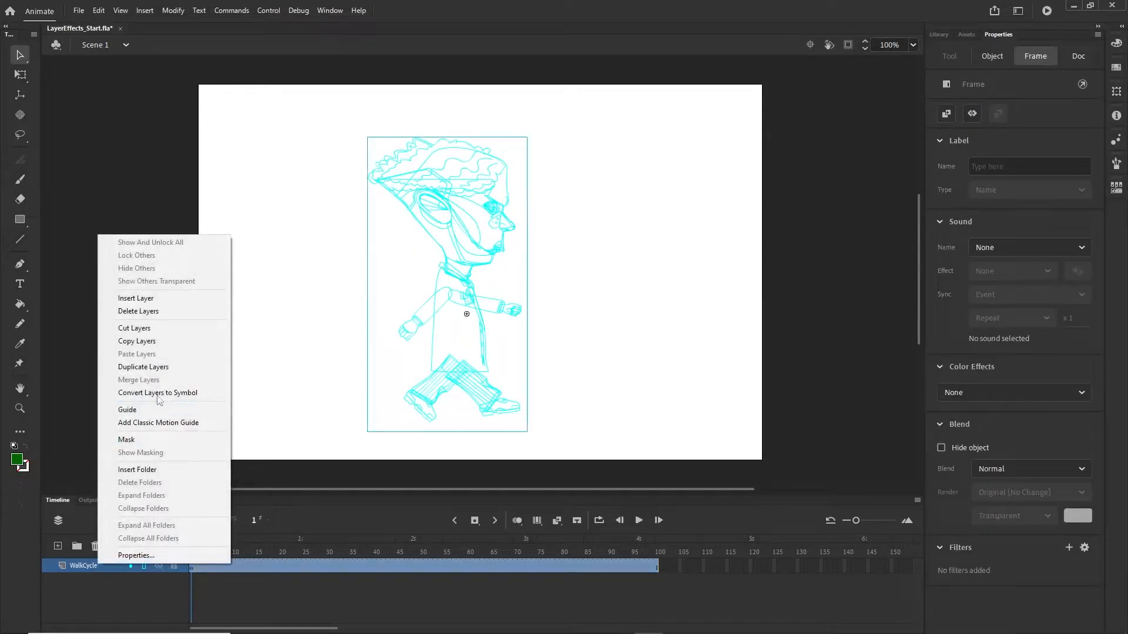
left_click(162, 368)
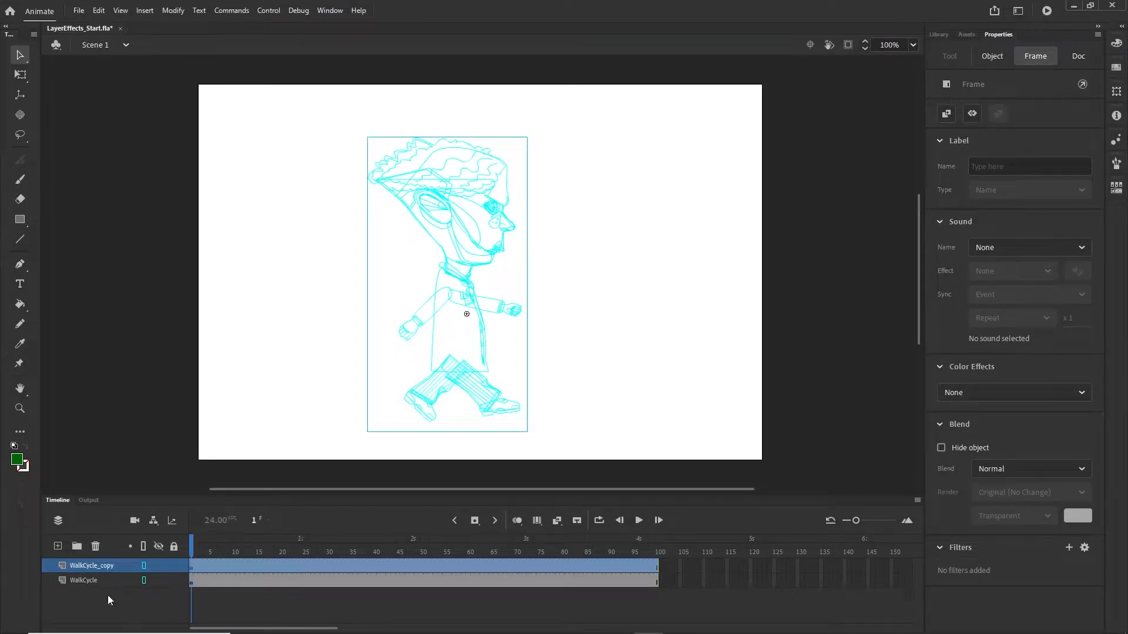
left_click_drag(97, 565, 100, 590)
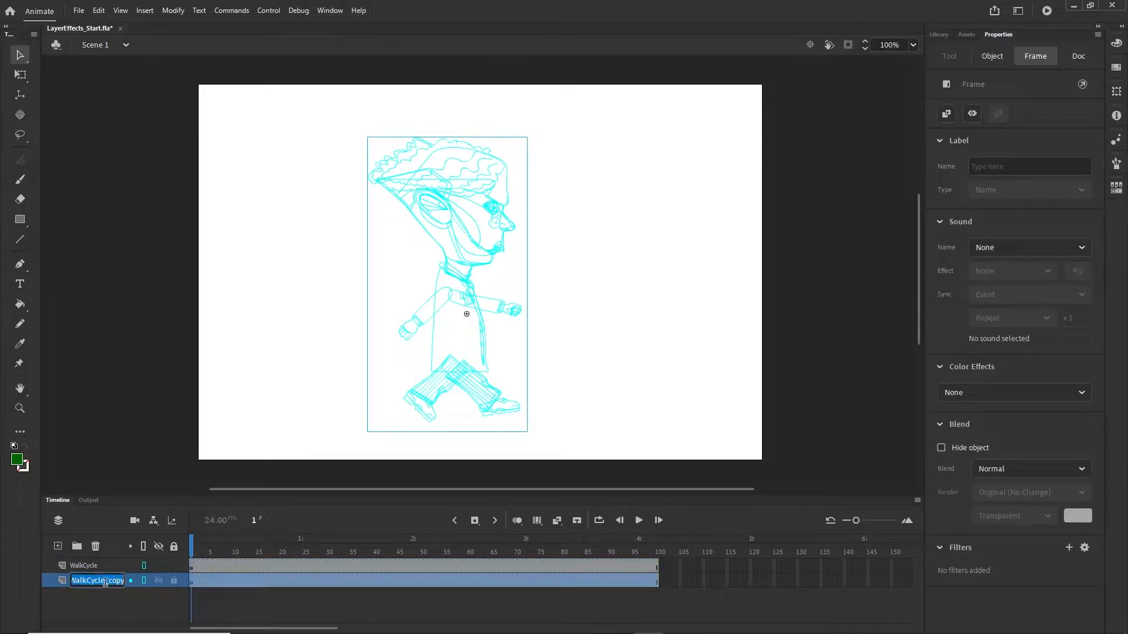
- Rename the copied layer WalkCycleShadow and lock the WalkCycle layer
type("WalkCycleShadow")
key("Return")
key("q")
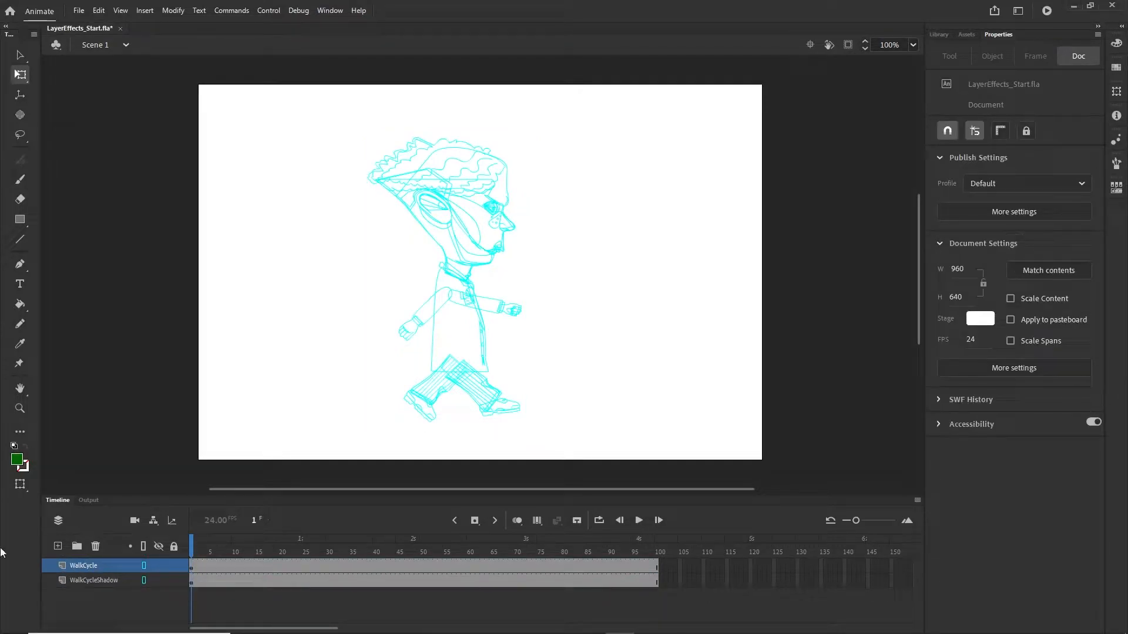
left_click(174, 564)
- With Free Transform, move the WalkCycleShadow character's pivot to its feet, and squash and skew it into a ground shadow about 450 by 122
left_click(83, 580)
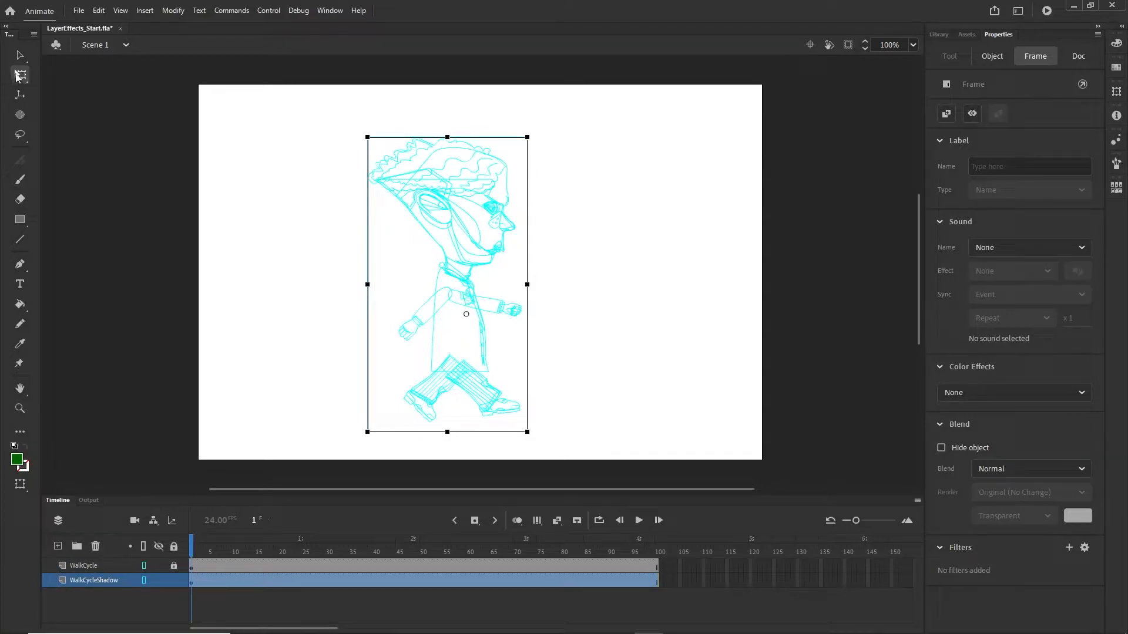
left_click(495, 212)
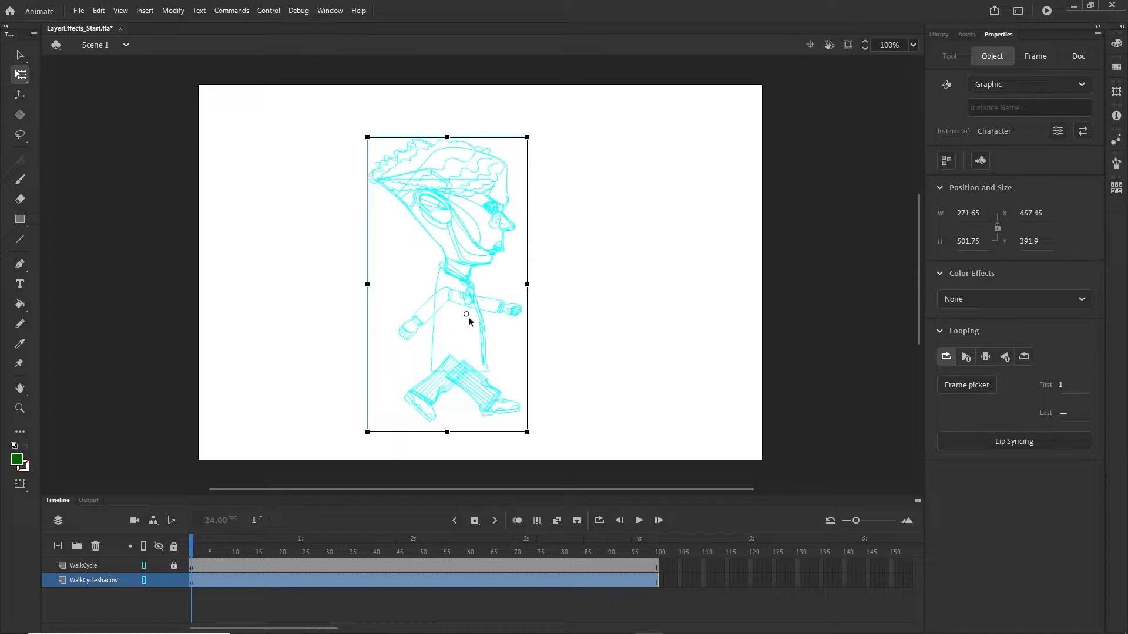
left_click_drag(467, 316, 436, 333)
left_click_drag(449, 420, 443, 425)
left_click_drag(445, 134, 594, 359)
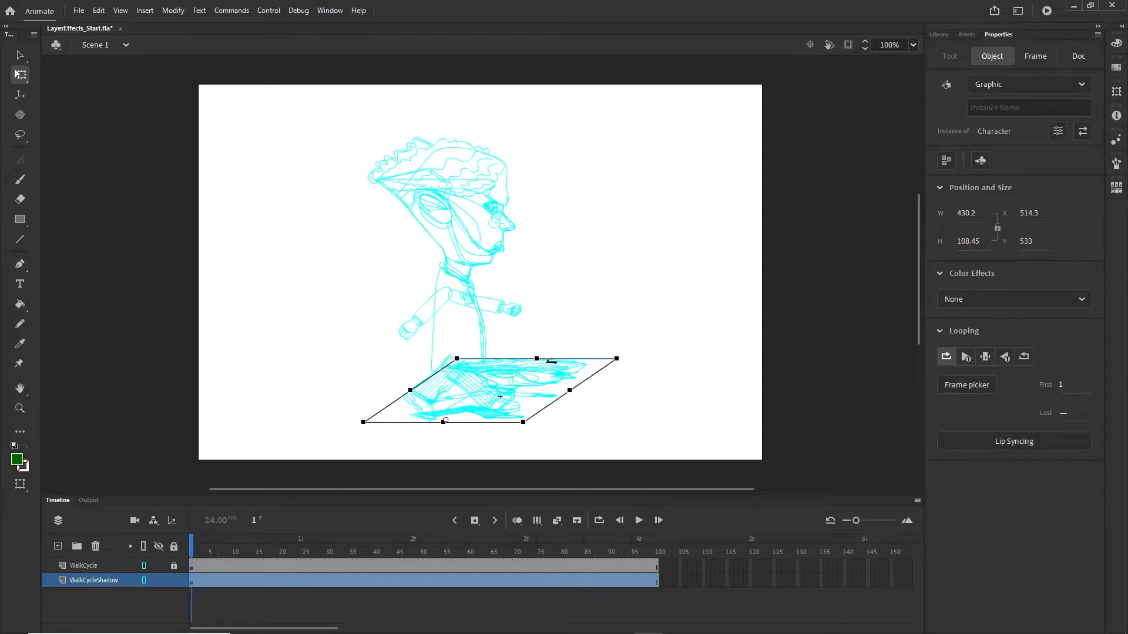
left_click_drag(534, 361, 571, 353)
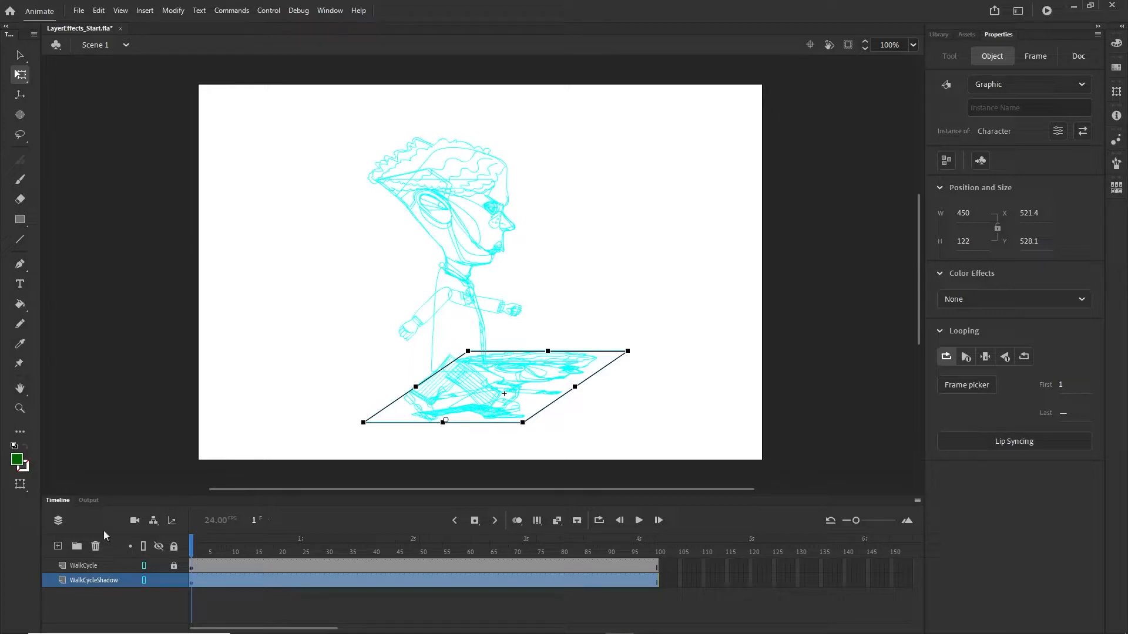
- Turn off outline display for the WalkCycleShadow and WalkCycle layers
left_click(144, 584)
left_click(143, 581)
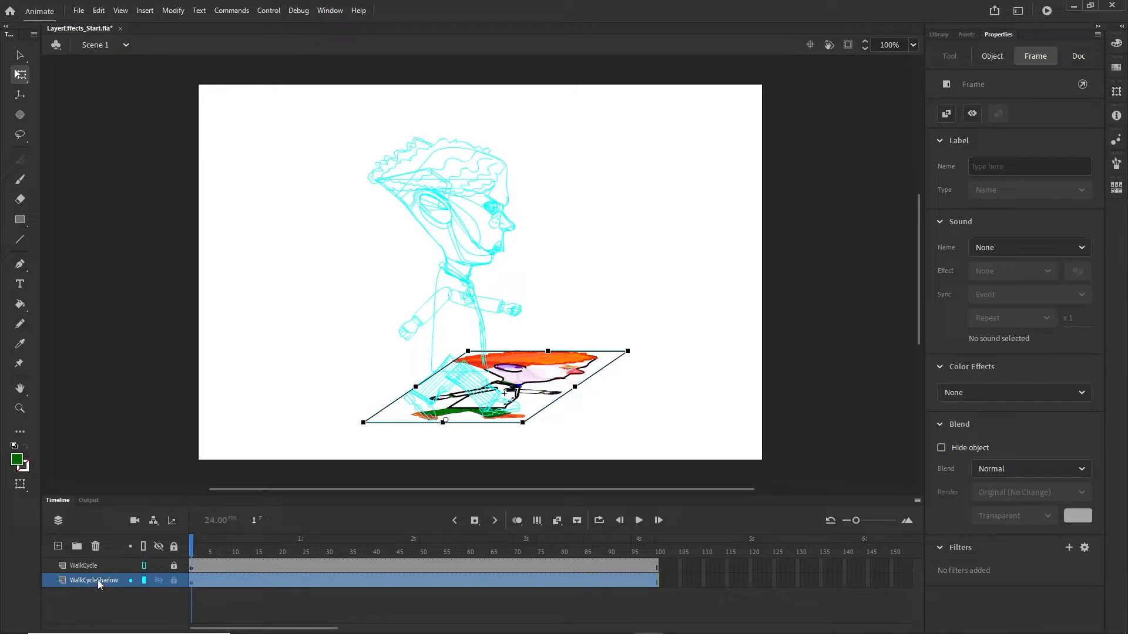
left_click(144, 566)
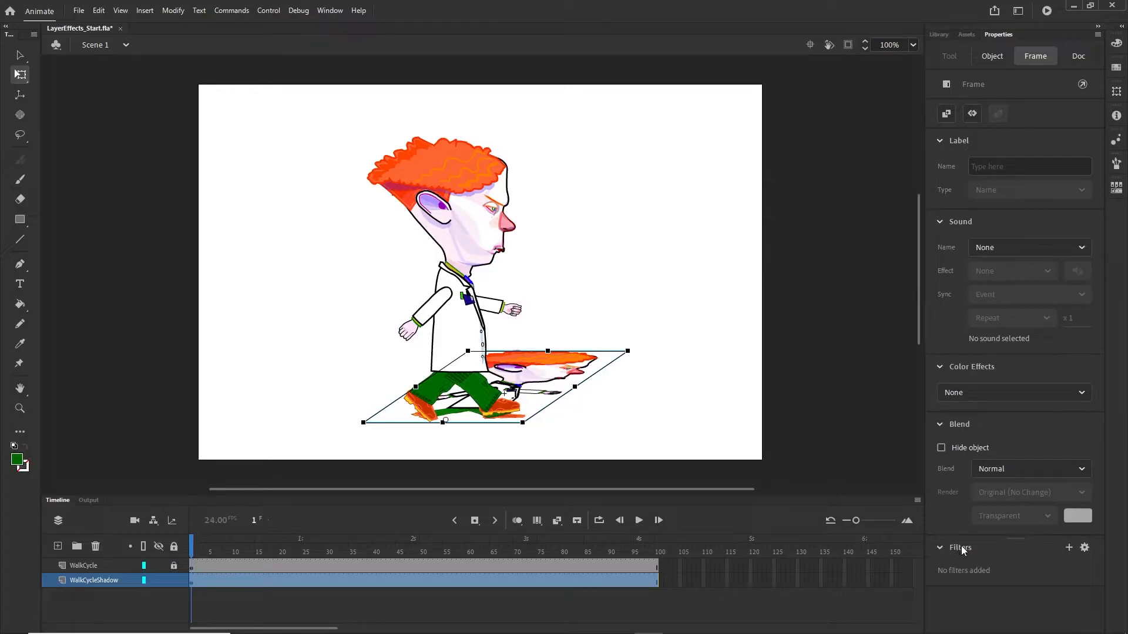
- Add a Drop Shadow filter to the WalkCycleShadow layer's frame with the filter's Hide object option enabled
left_click(1069, 548)
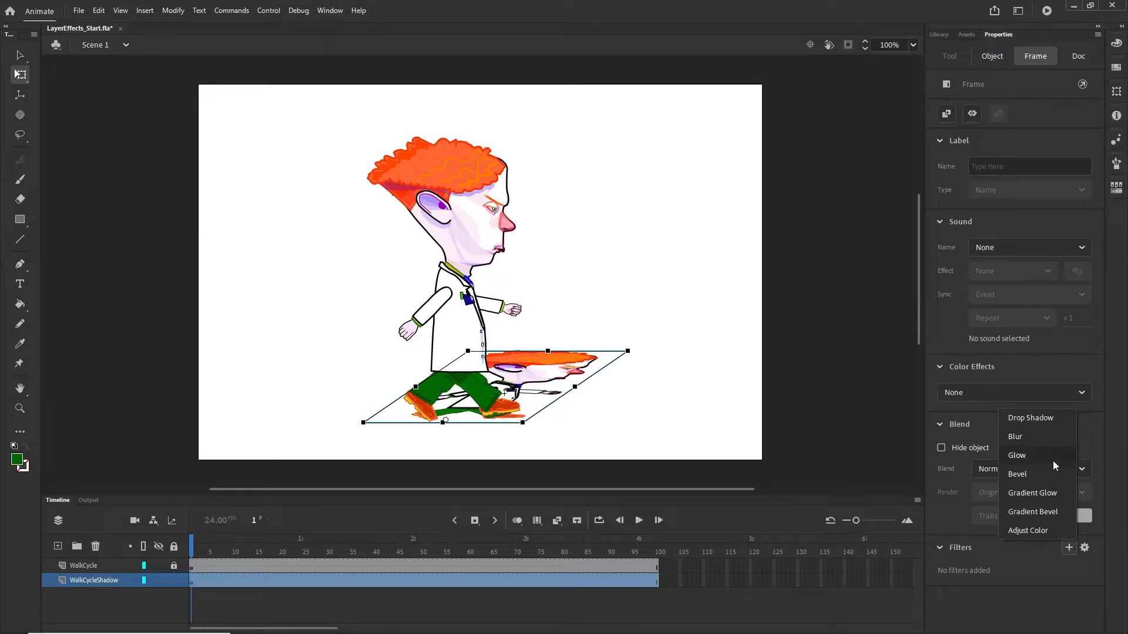
left_click(1048, 420)
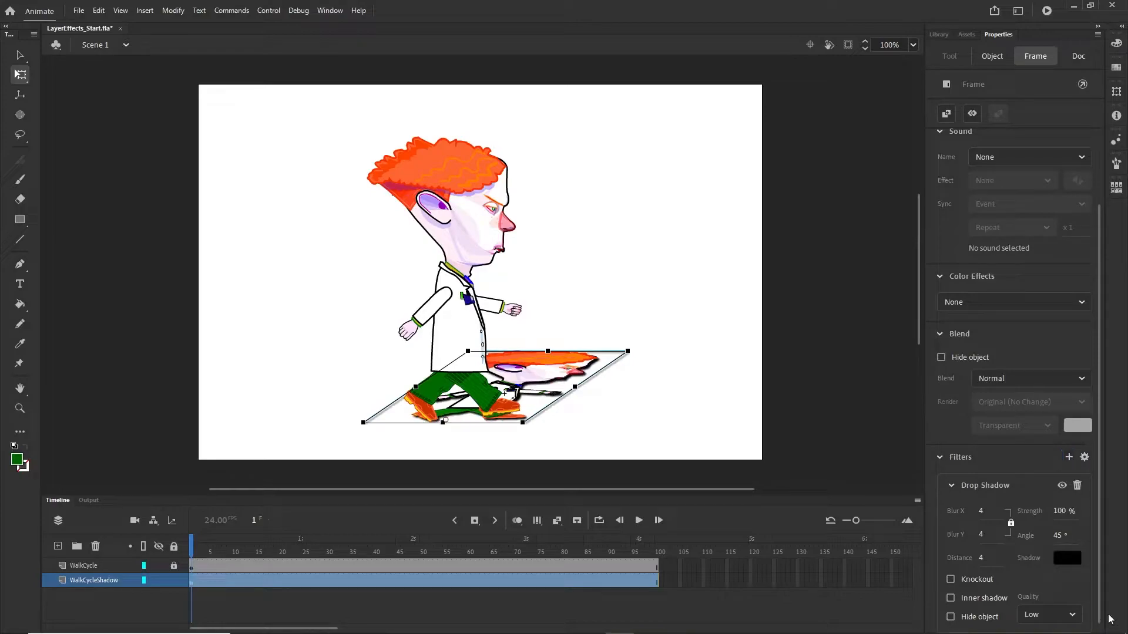
left_click(951, 617)
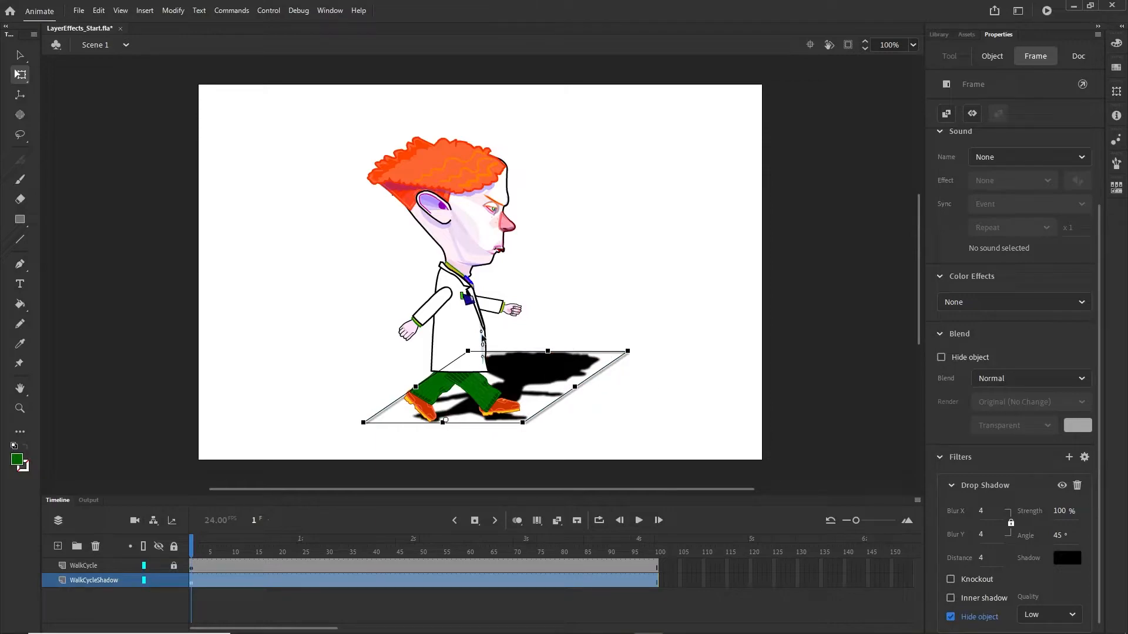
- Soften the drop shadow with a linked blur of 11 and set its strength to 57%
left_click(981, 514)
left_click_drag(986, 511, 986, 511)
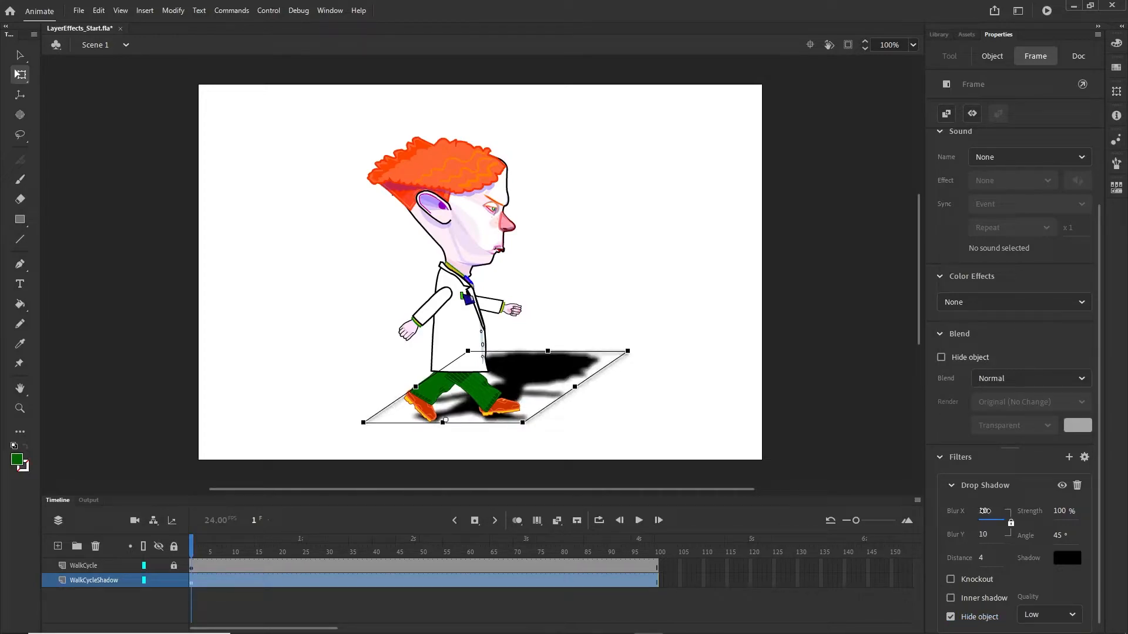
left_click(1064, 511)
mouse_move(1063, 511)
left_mouse_down()
mouse_move(1038, 512)
mouse_move(1053, 513)
left_mouse_up()
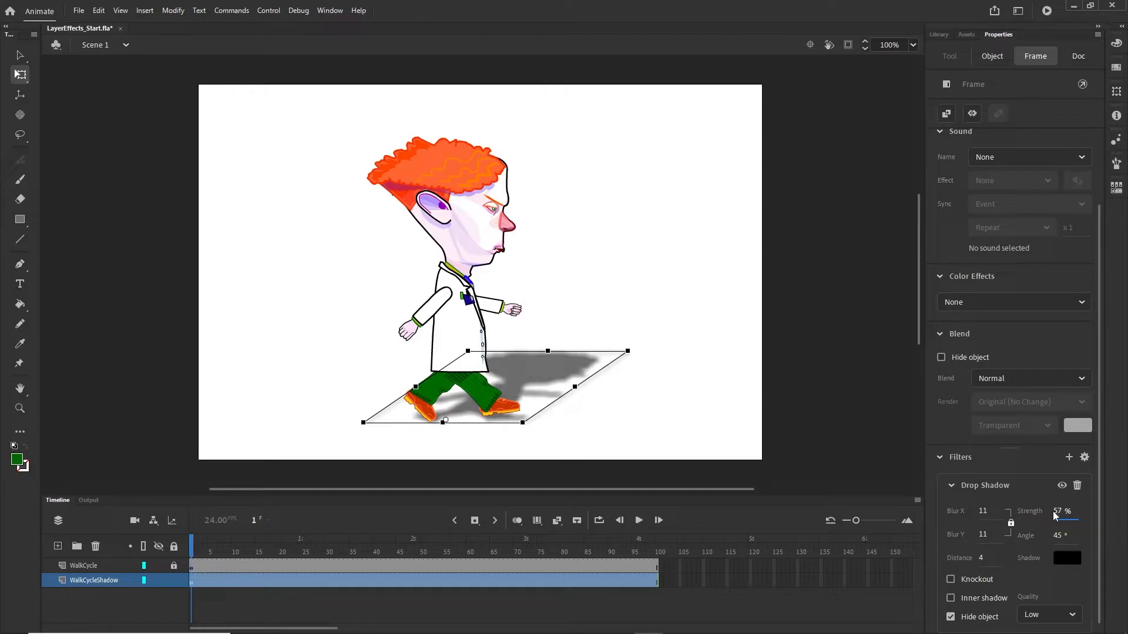
- Set the drop shadow's colour to dark navy #000033
left_click(1066, 561)
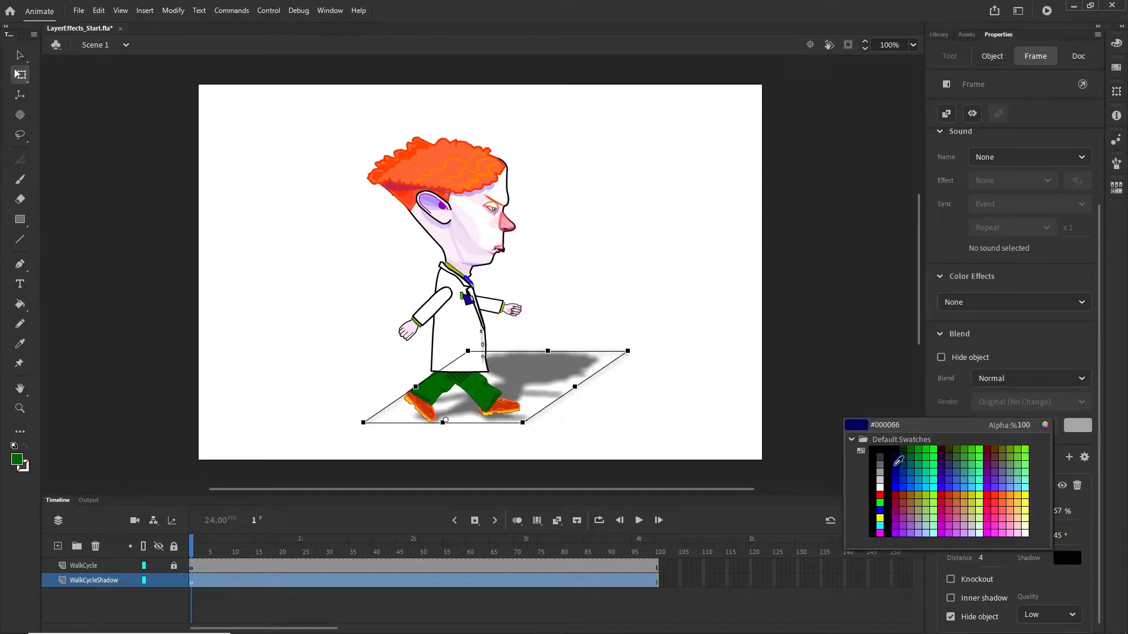
left_click(897, 463)
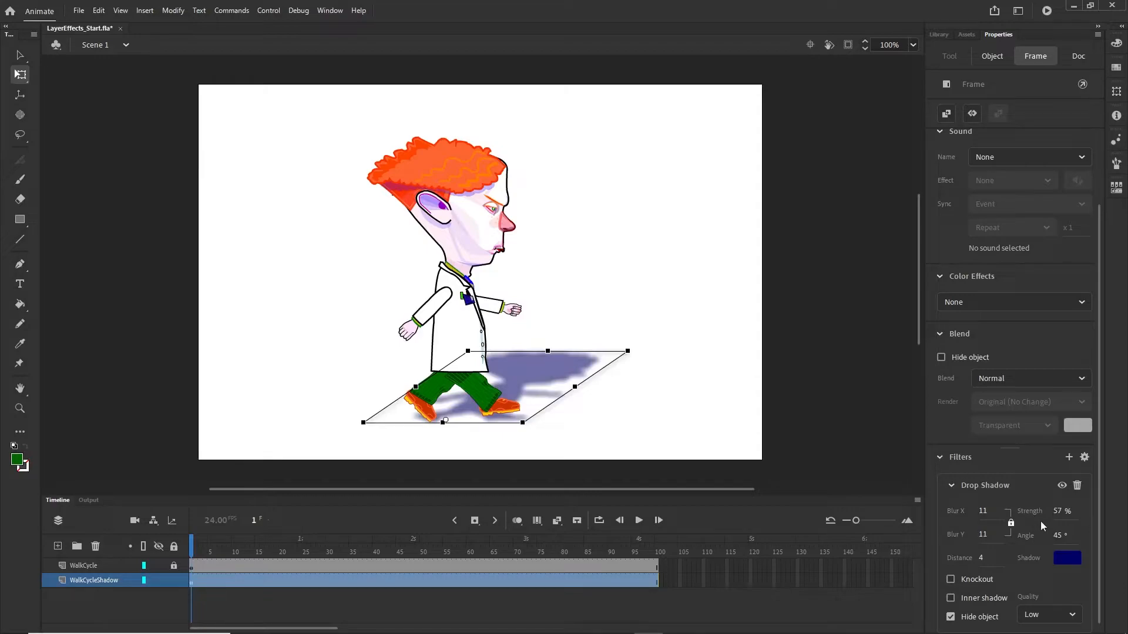
left_click(1067, 558)
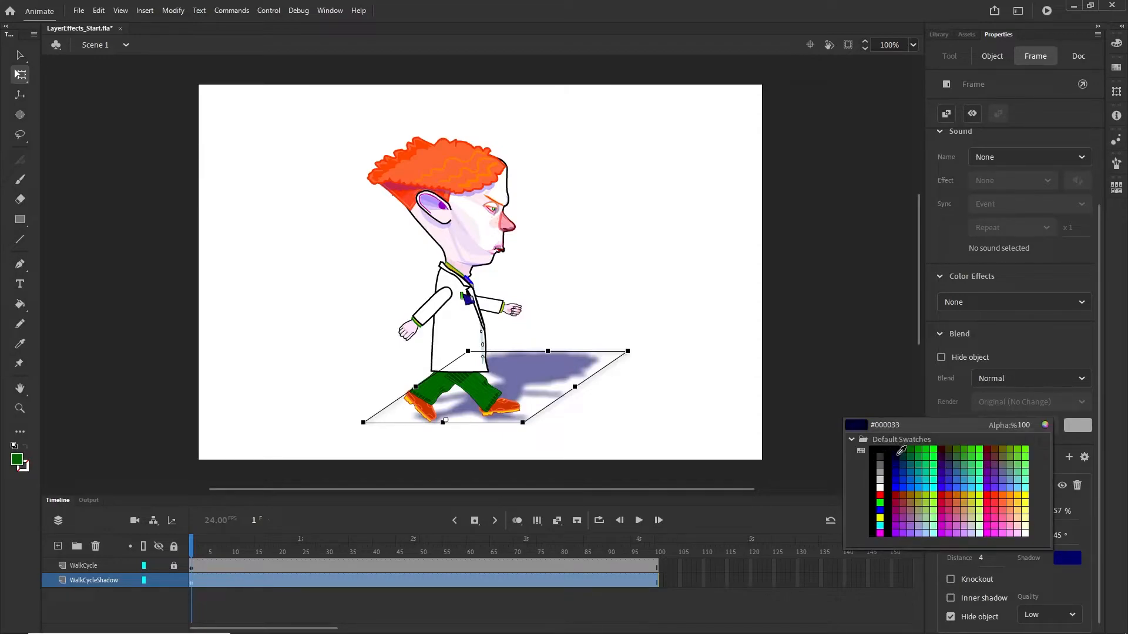
left_click(898, 451)
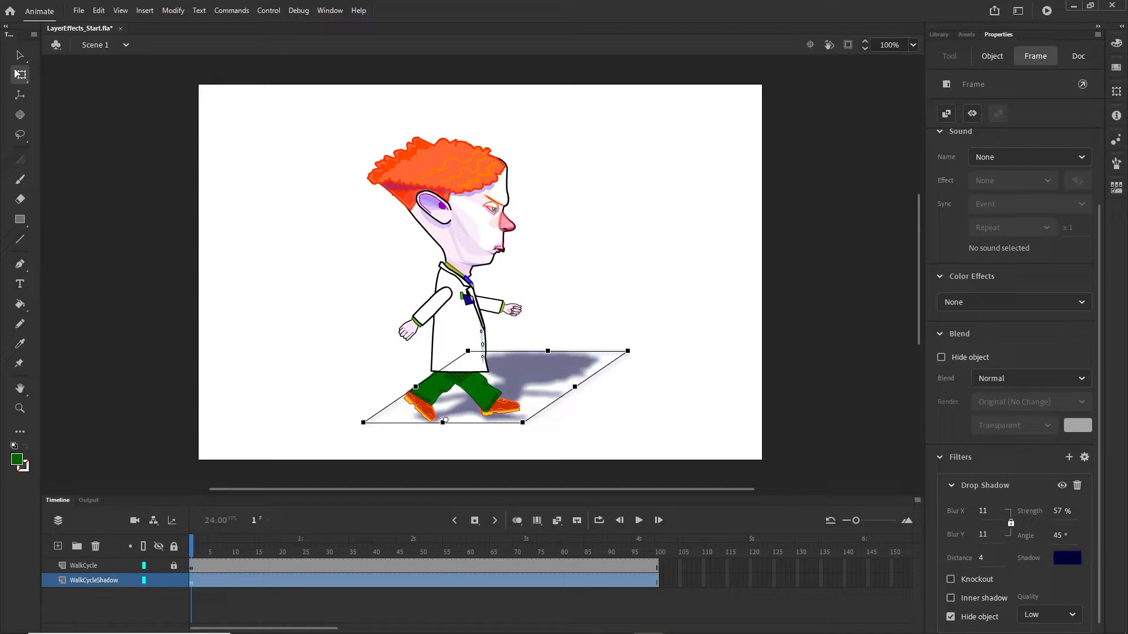
- Set the drop shadow's distance to 0 and its quality to Medium
left_click_drag(982, 558, 897, 557)
left_click(987, 558)
type("0")
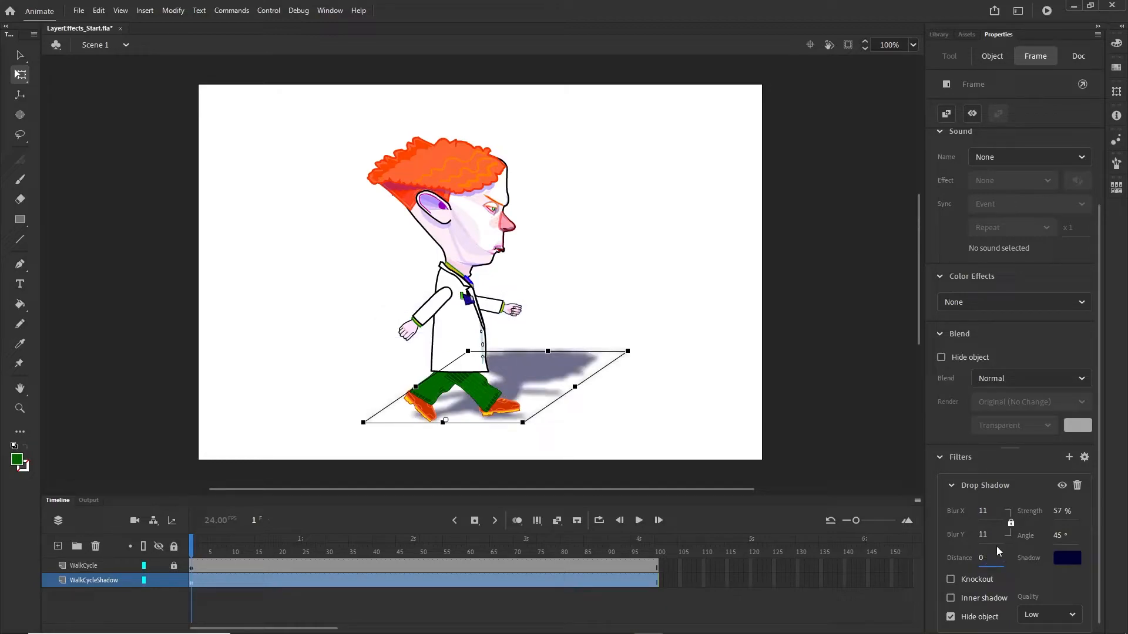
left_click(1073, 615)
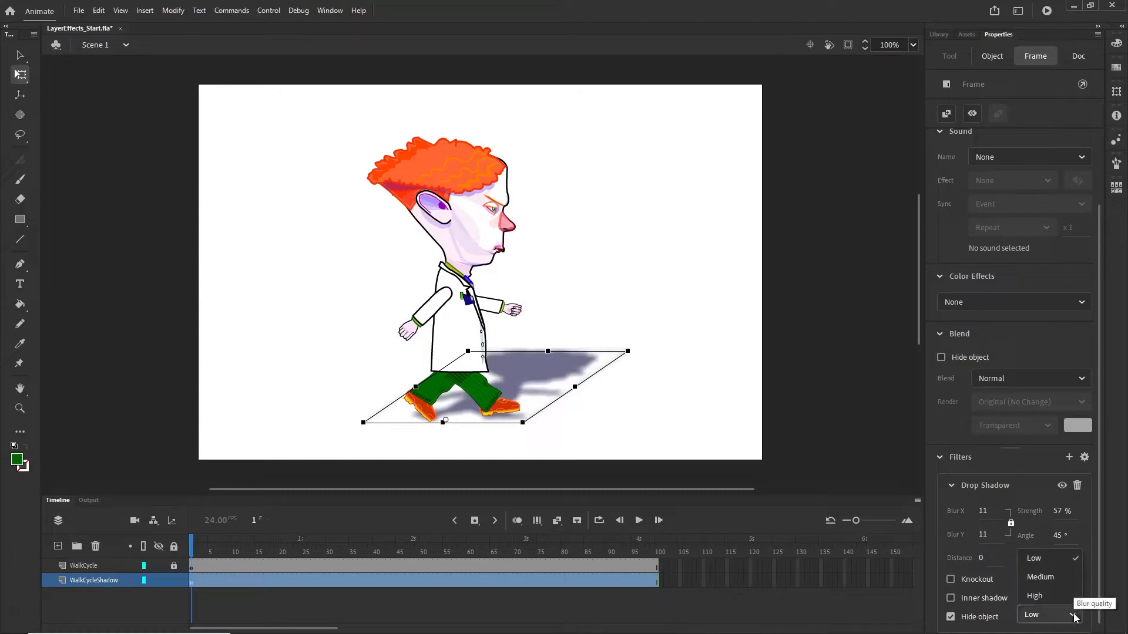
left_click(1067, 580)
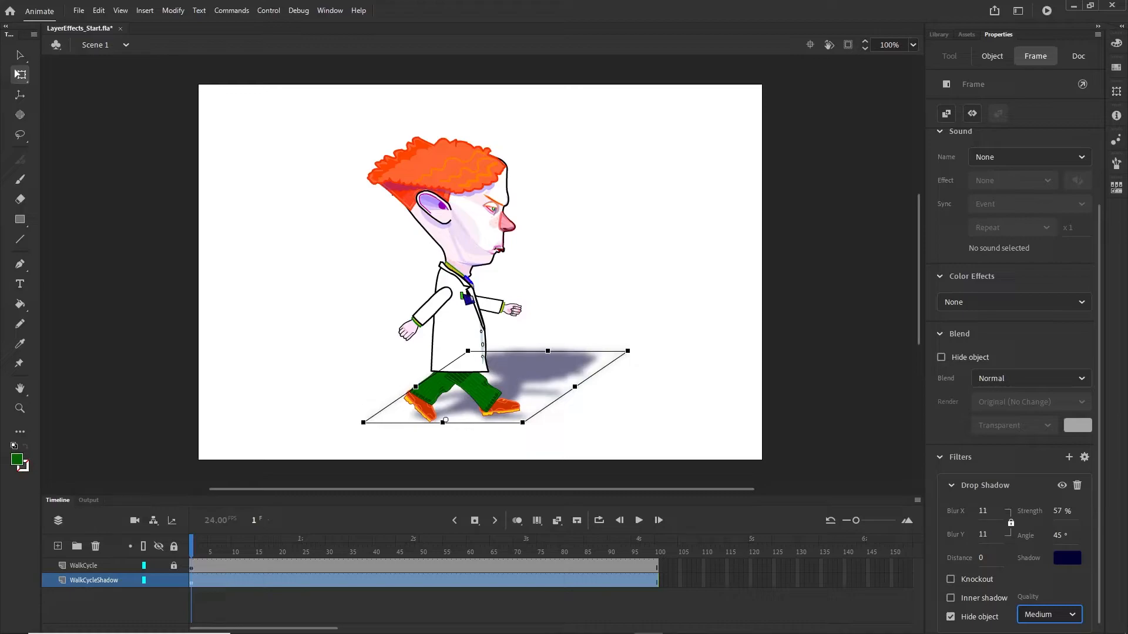
- Scrub through the timeline to check how the shadow follows the walk cycle
left_click_drag(193, 547, 457, 525)
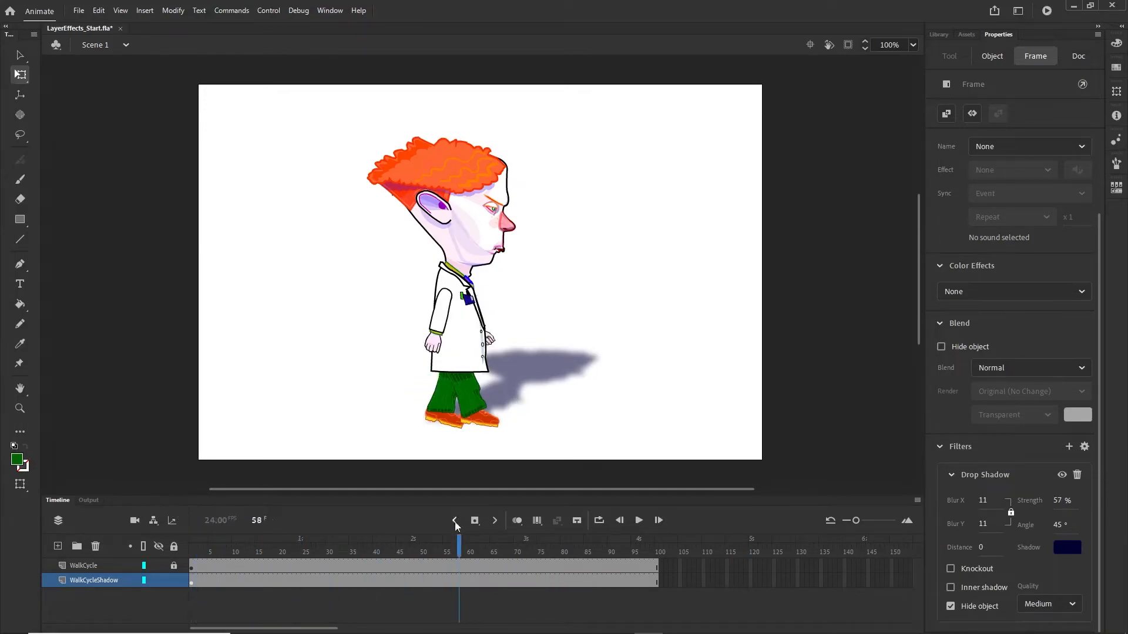
left_click(524, 295)
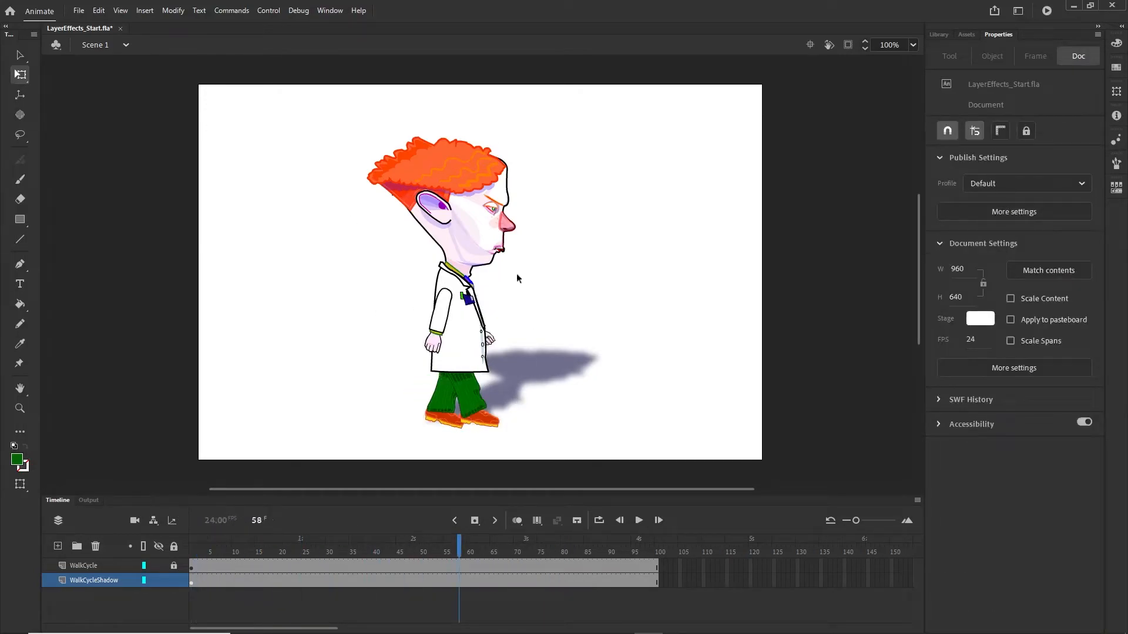
left_click_drag(460, 541, 535, 541)
- Flatten and skew the WalkCycleShadow character on frame 1 slightly more, to about 459 by 112
left_click(569, 349)
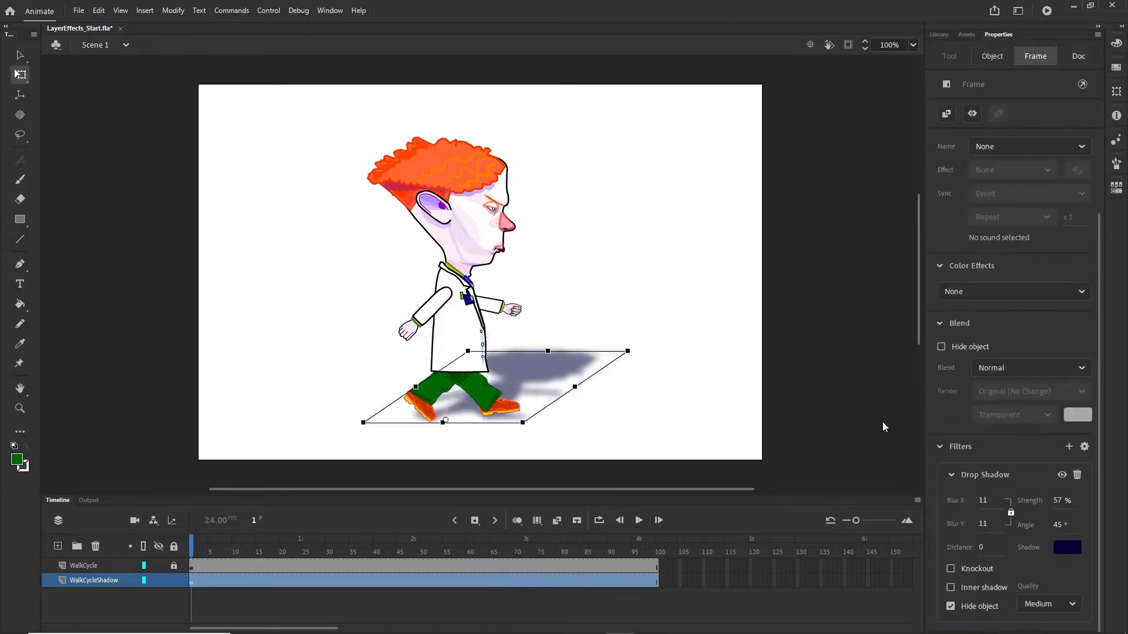
mouse_move(573, 350)
left_mouse_down()
mouse_move(329, 351)
mouse_move(563, 357)
left_mouse_up()
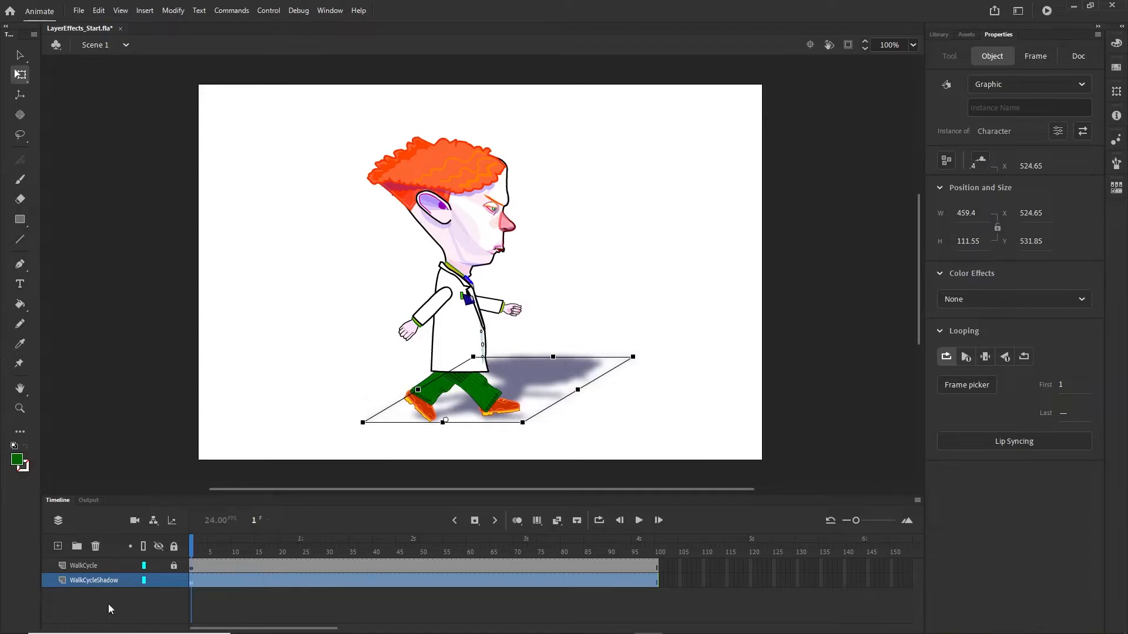
- Lock the WalkCycleShadow layer instead of WalkCycle, and add a Bevel filter to the WalkCycle layer's frames
left_click(109, 607)
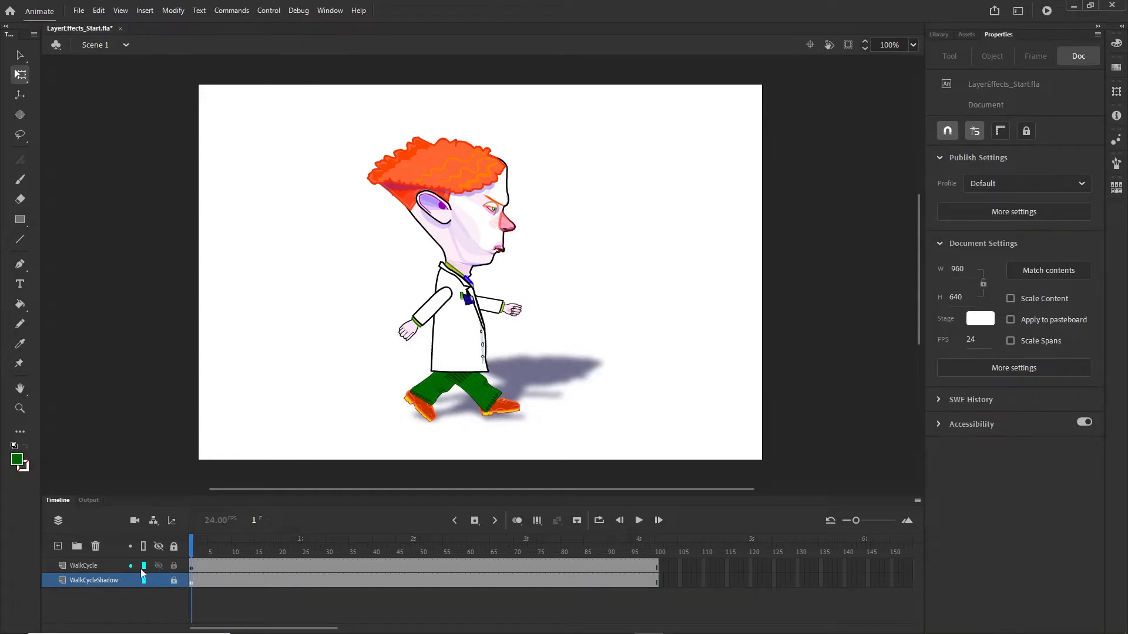
left_click(85, 567)
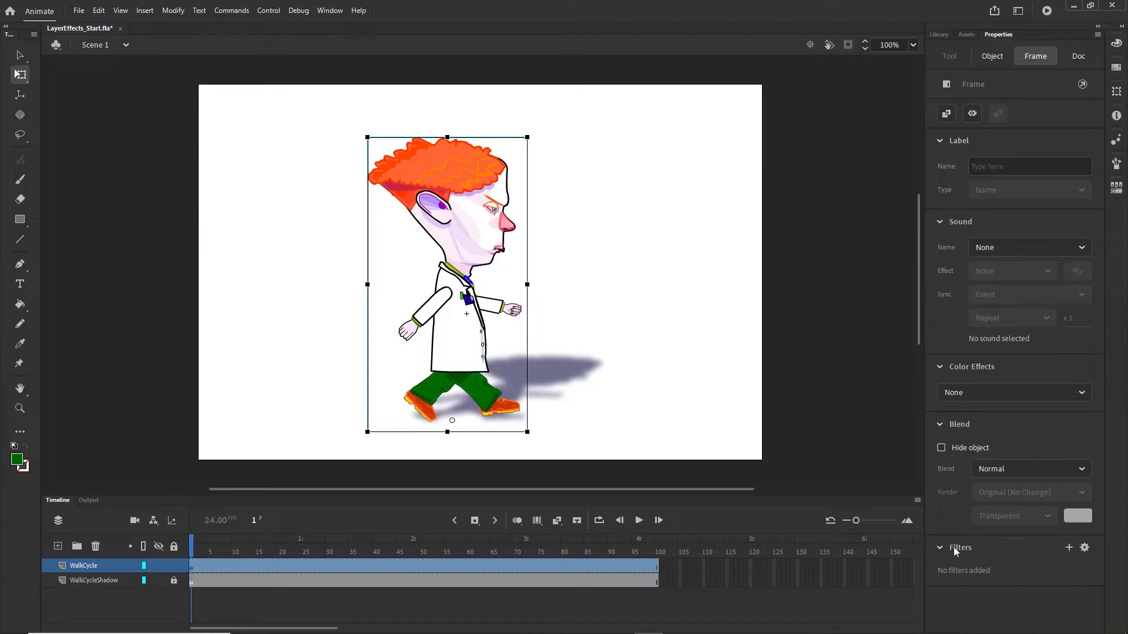
left_click(1068, 548)
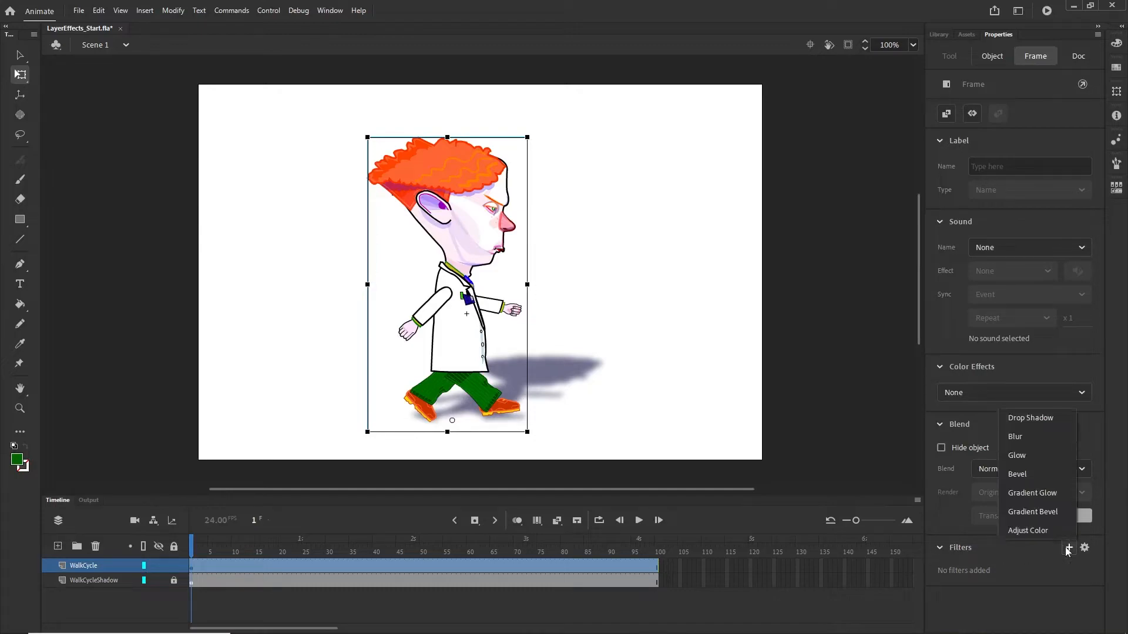
left_click(1018, 475)
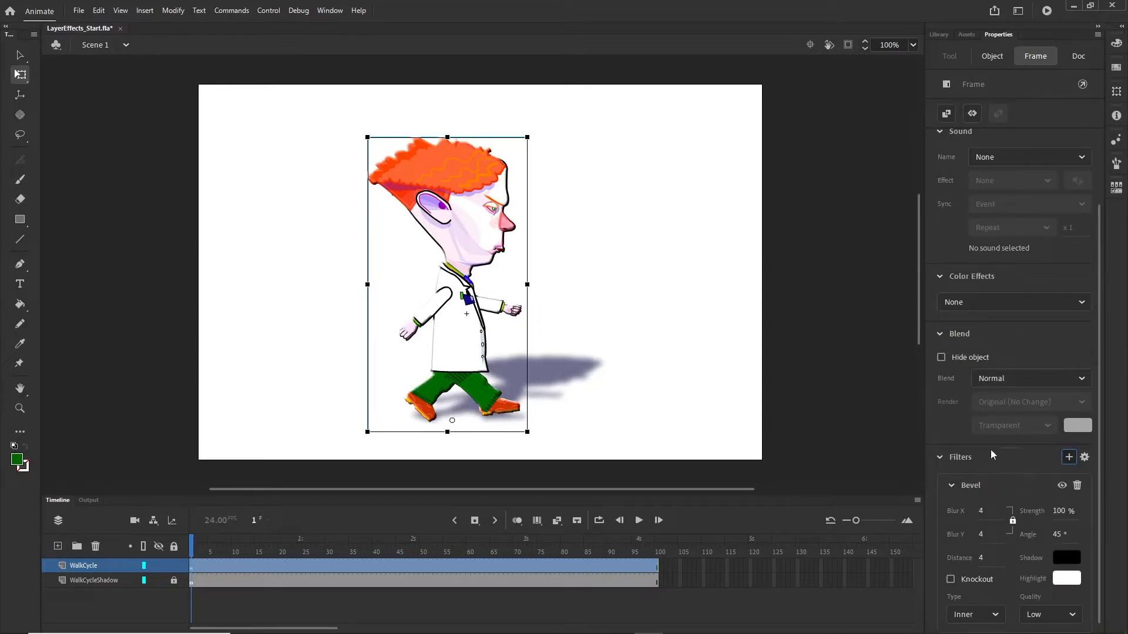
- Set the Bevel filter's strength to 74% and its highlight colour to yellow
scroll(992, 455, "down", 1)
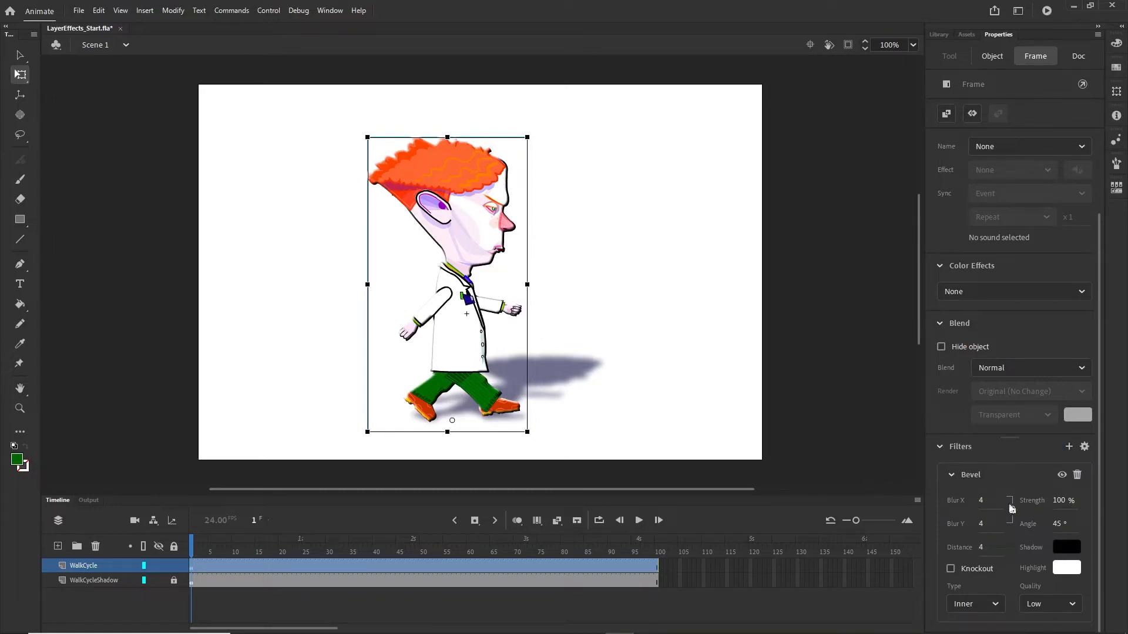
left_click_drag(1042, 501, 1044, 505)
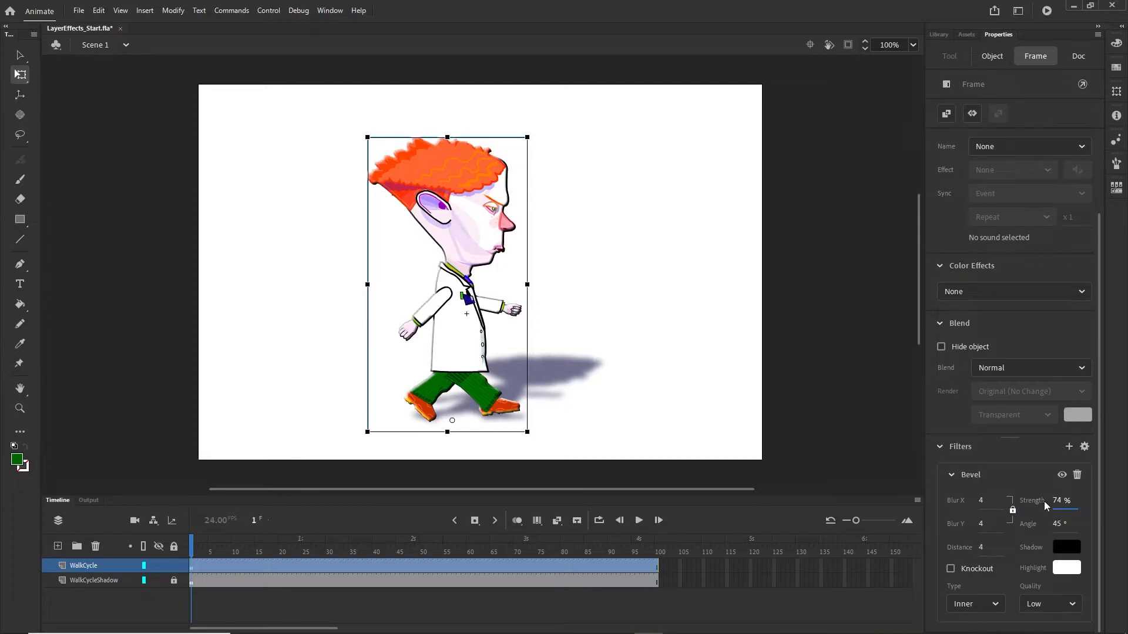
left_click(1065, 569)
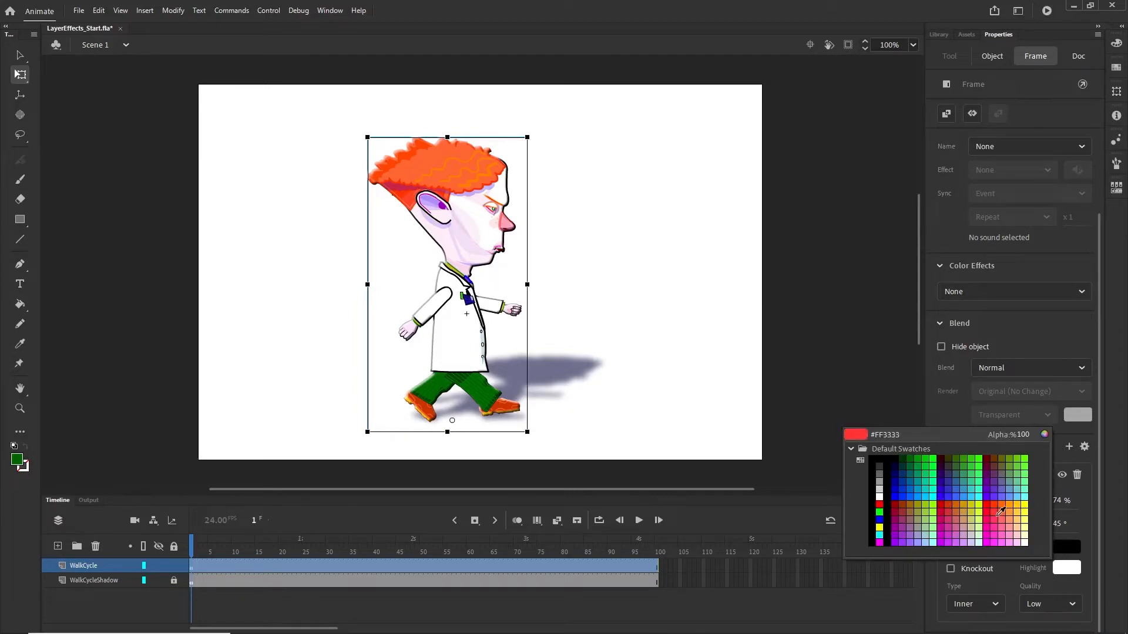
left_click(1026, 505)
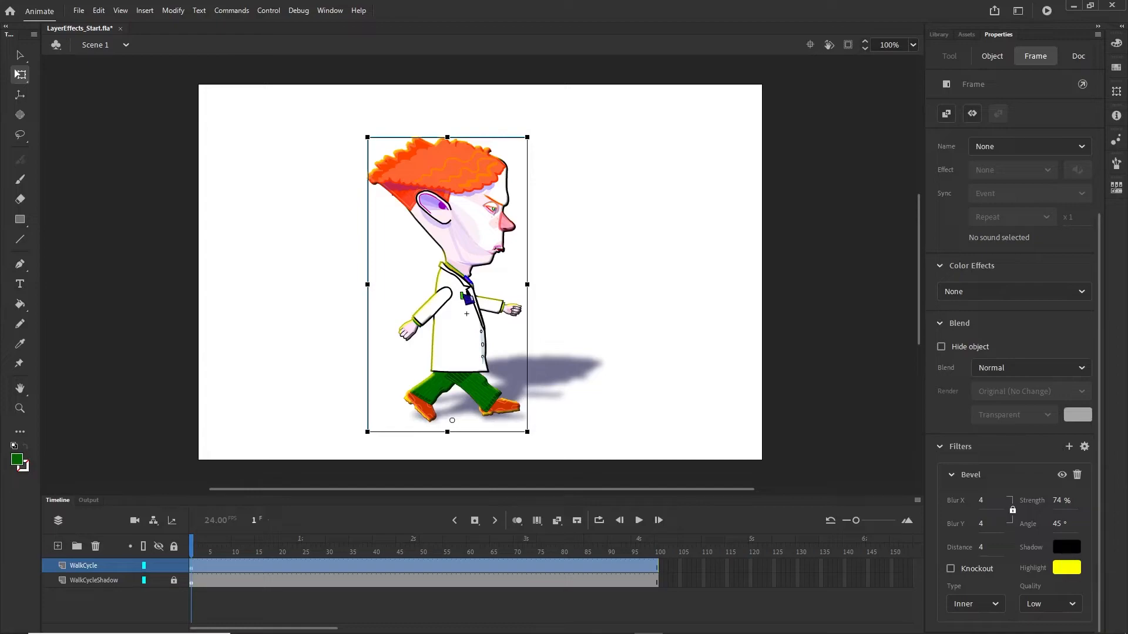
- Add a Glow filter to the WalkCycle layer, coloured black with a strength of 354%
left_click(1069, 447)
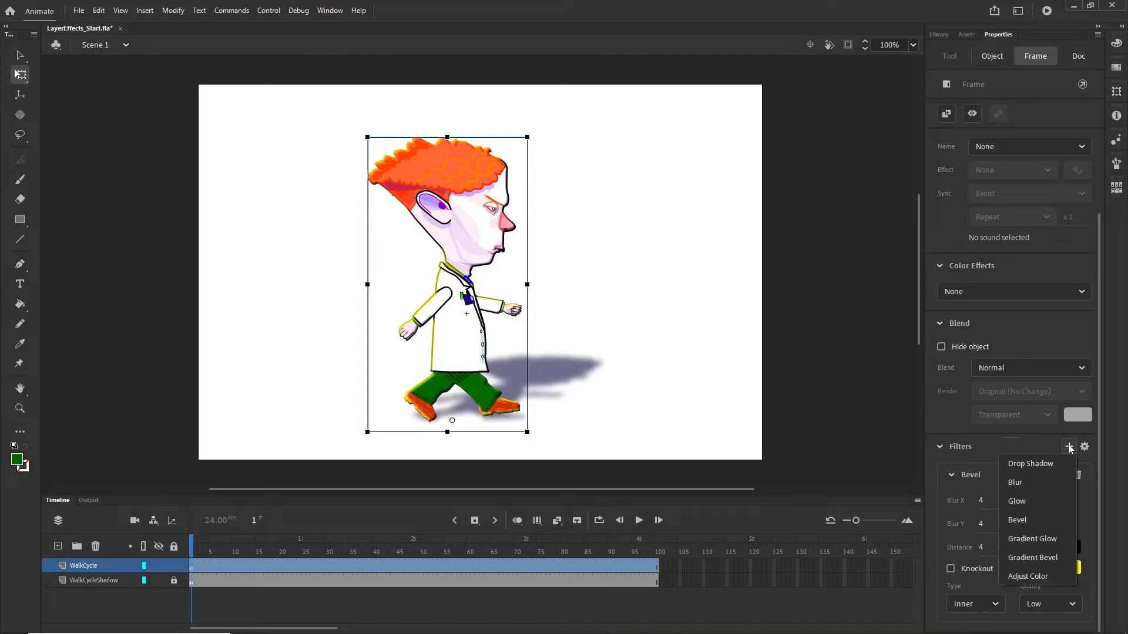
left_click(1021, 502)
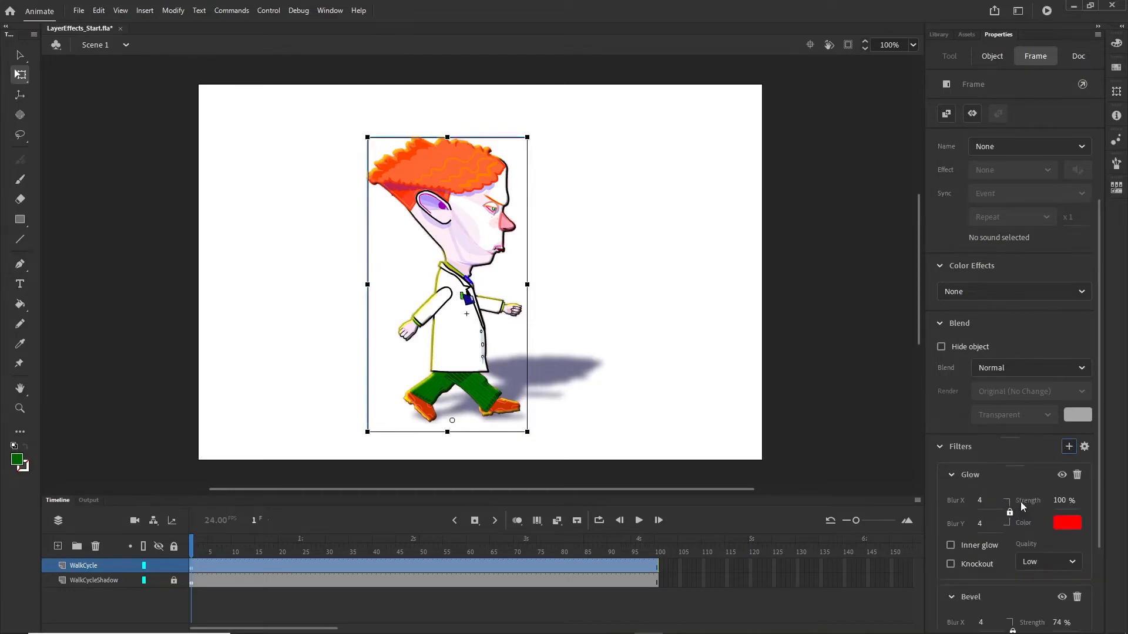
scroll(1025, 439, "down", 2)
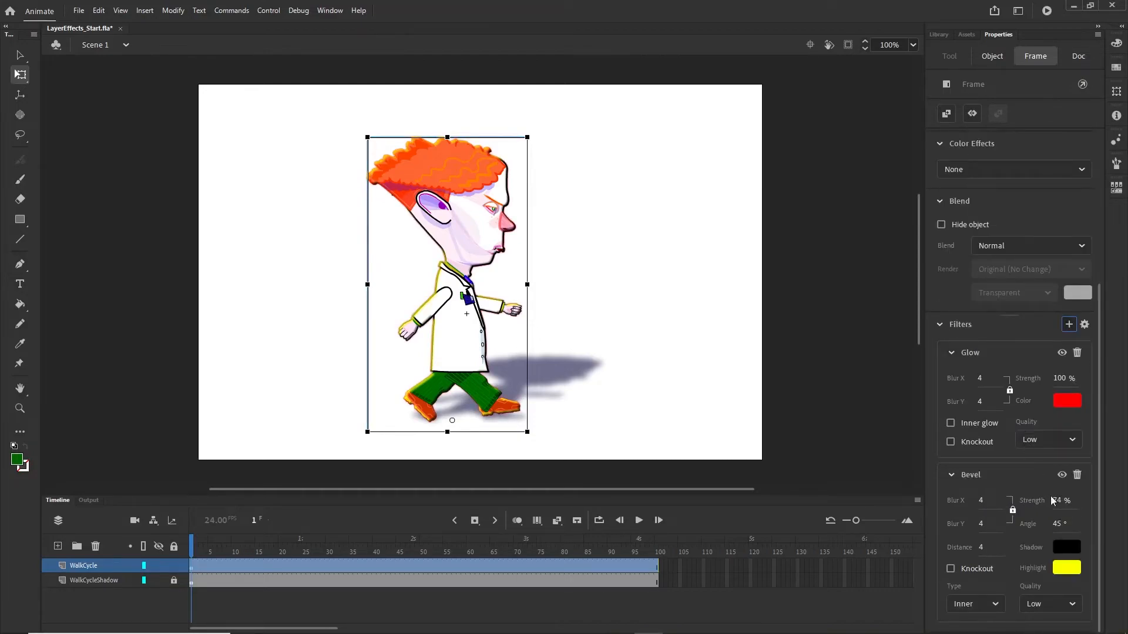
left_click(1066, 403)
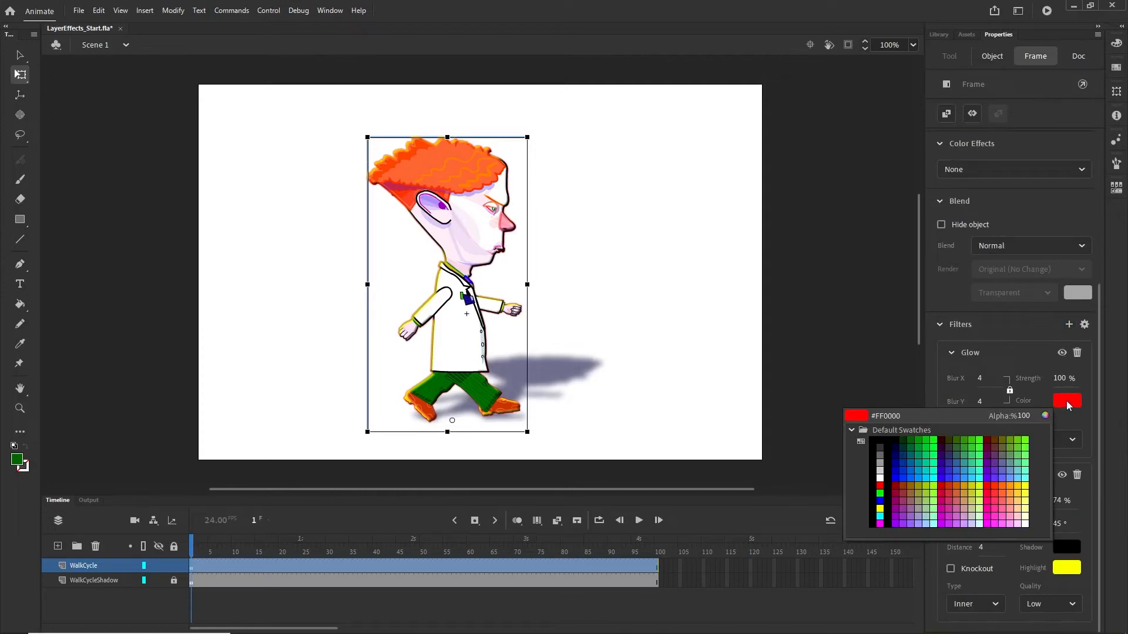
left_click(891, 463)
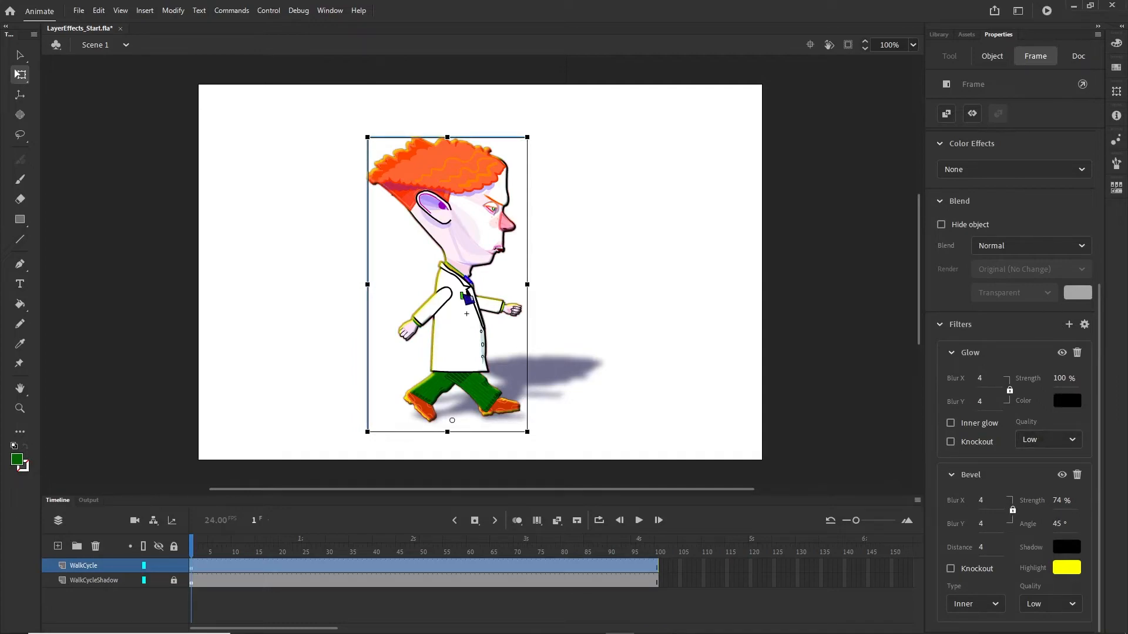
mouse_move(1060, 379)
left_mouse_down()
mouse_move(940, 375)
mouse_move(1078, 381)
left_mouse_up()
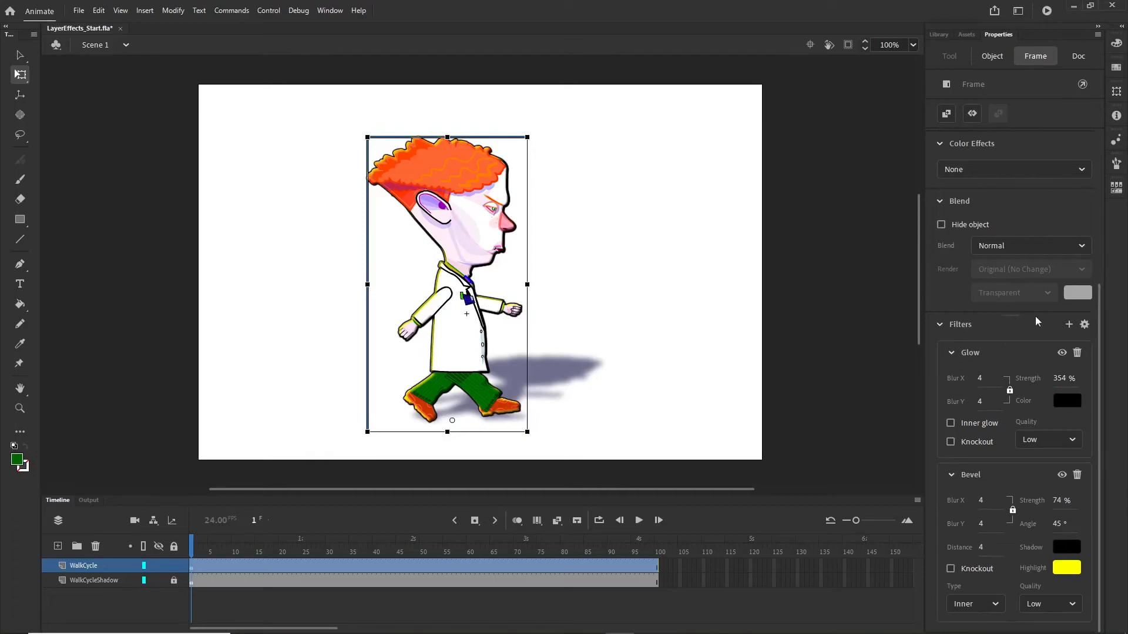
- Add an Adjust Color filter to the WalkCycle layer with saturation 15 and hue 77
left_click(1069, 325)
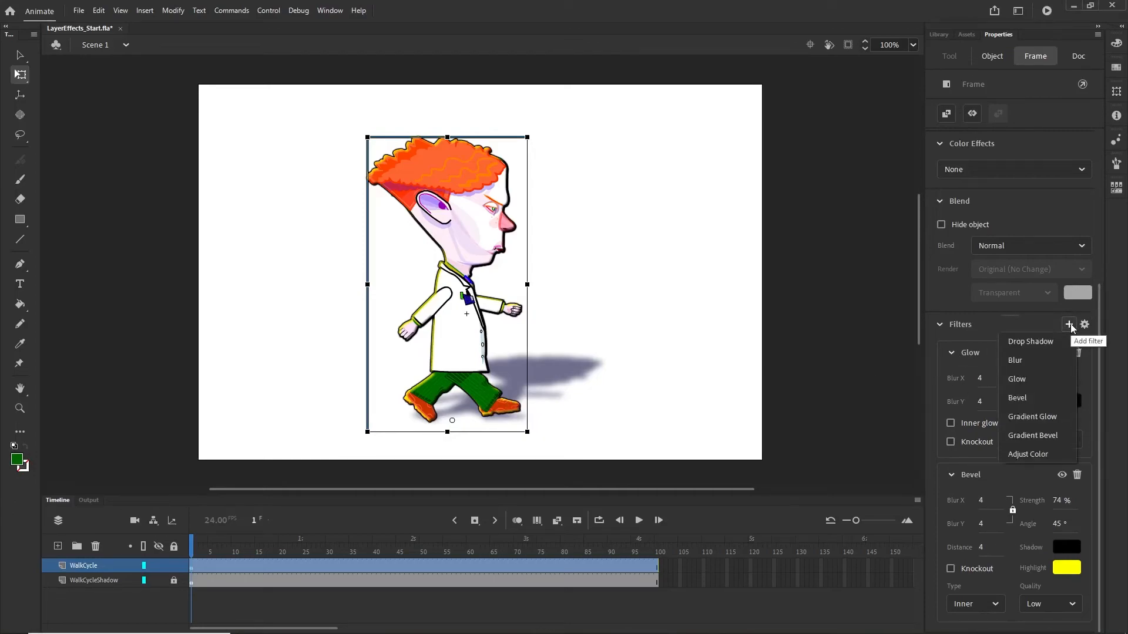
left_click(1023, 454)
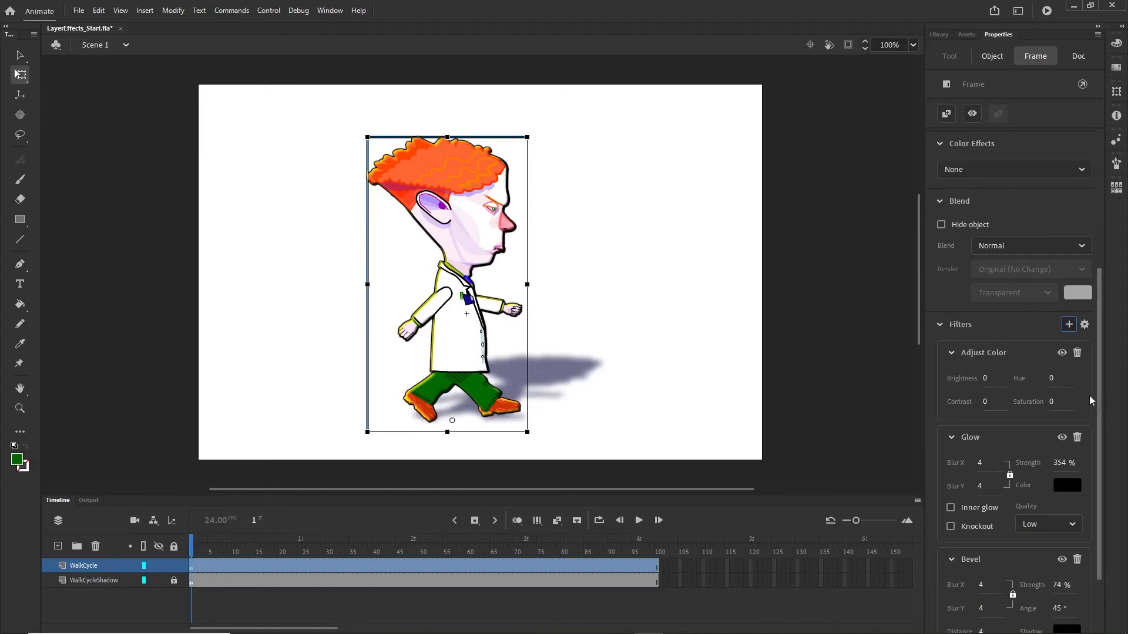
left_click_drag(1067, 402, 1035, 402)
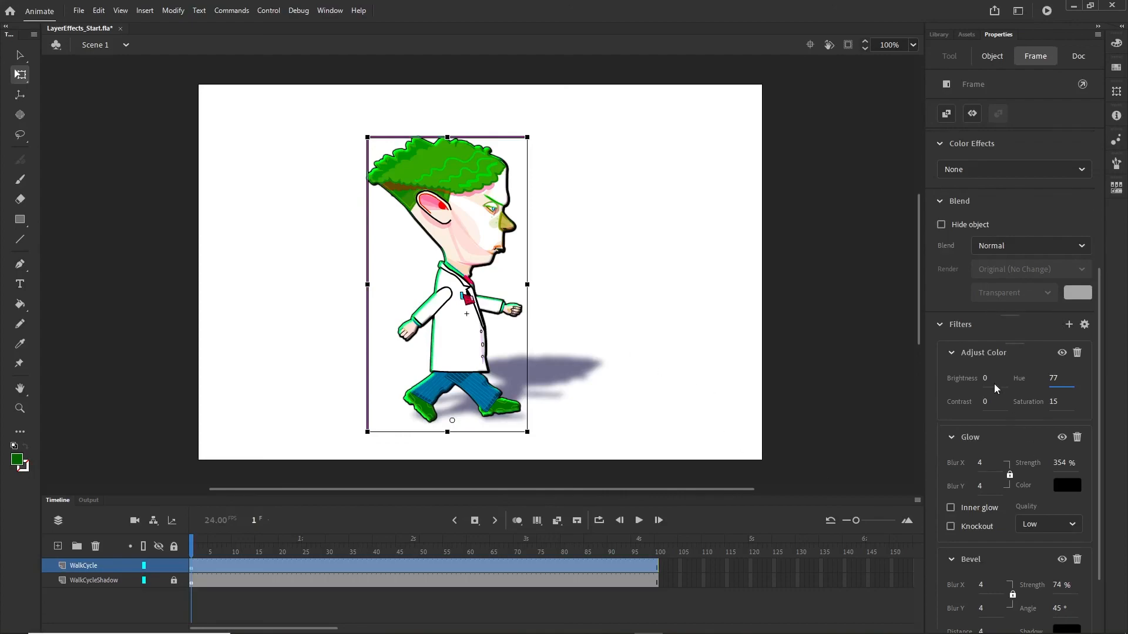
scroll(997, 389, "down", 3)
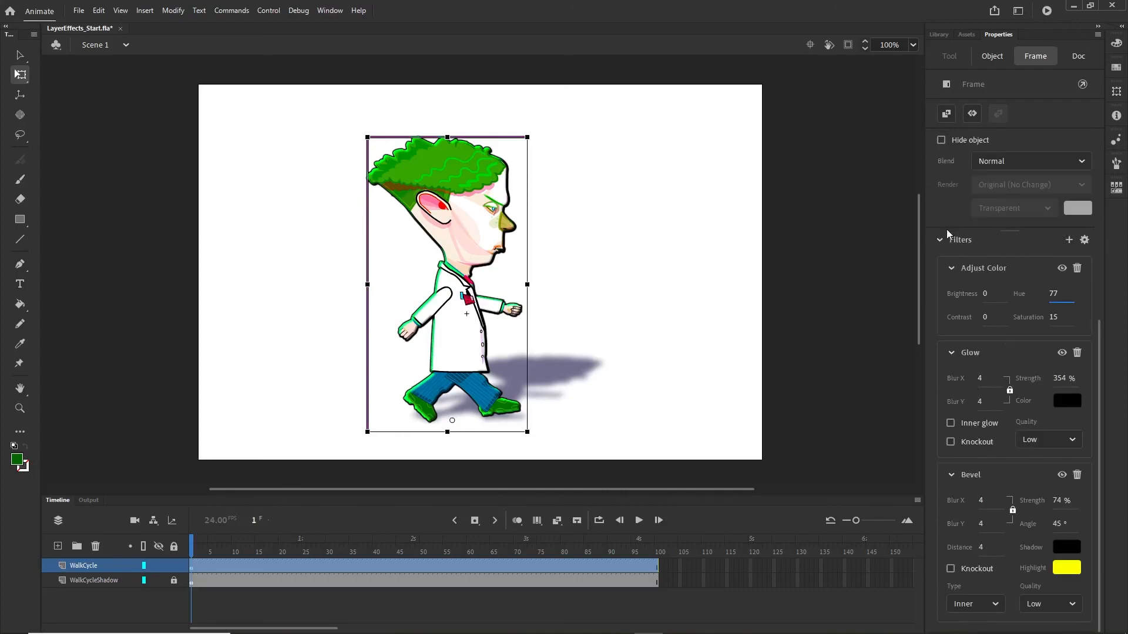